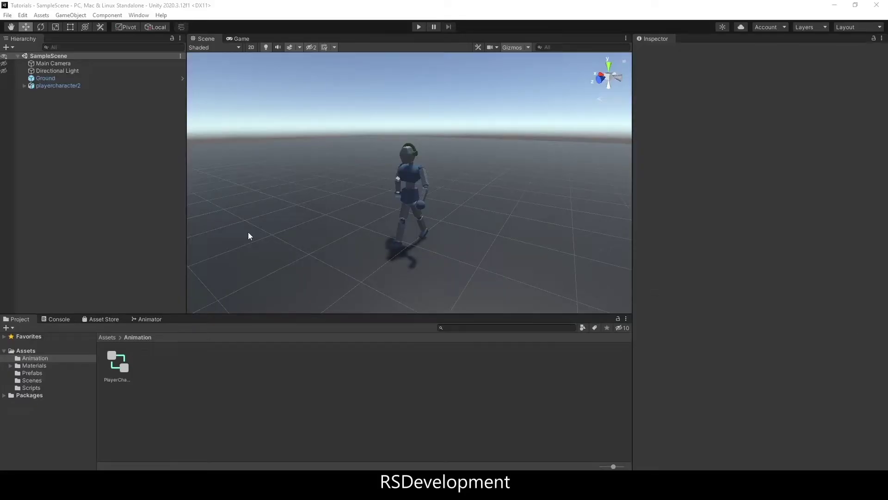
Examine the components of playercharacter2, its PlayerCharacterAnimator controller and the CharController script
click(83, 147)
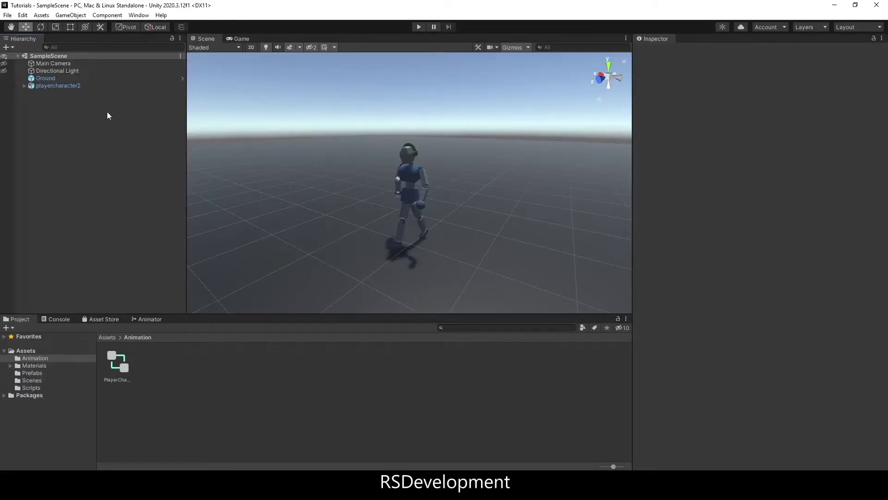
click(67, 85)
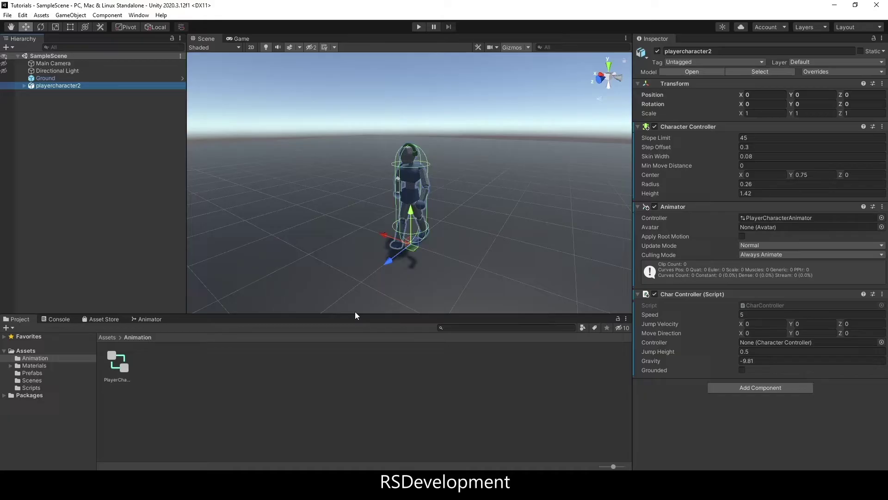
click(118, 370)
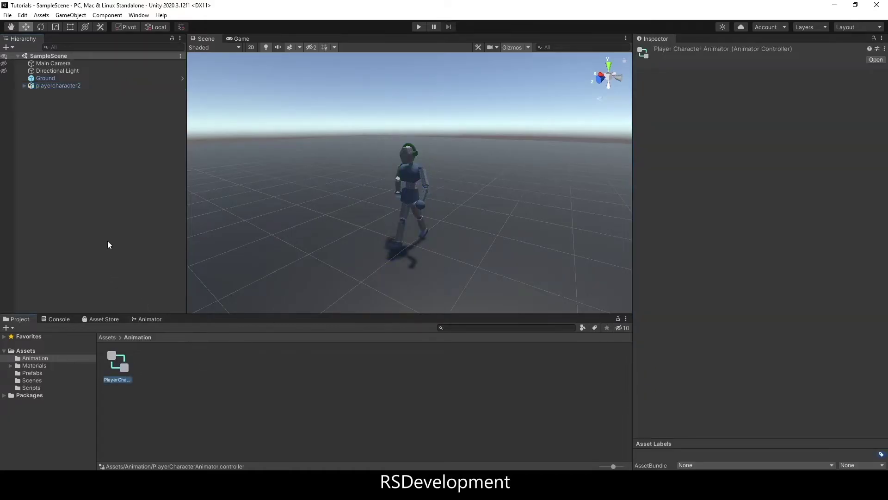
click(90, 86)
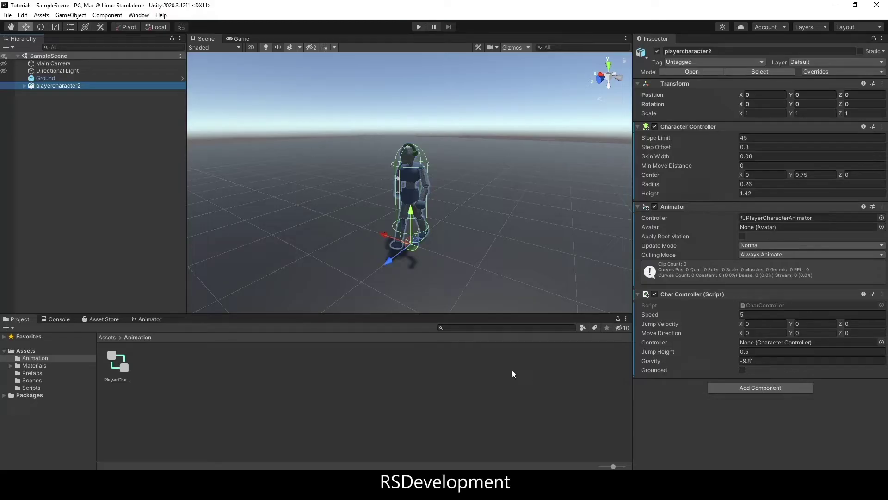
click(76, 388)
click(118, 363)
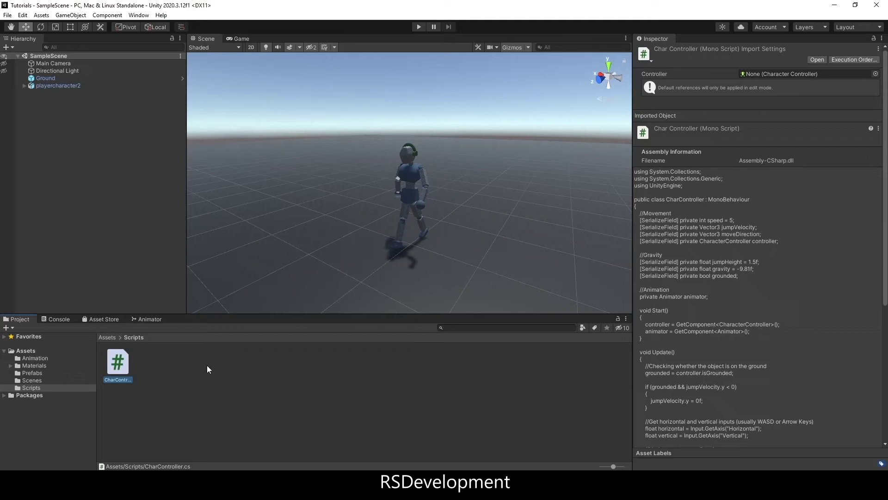
click(204, 369)
Play-test the scene by moving the character backward and forward, and stop the playback
click(419, 27)
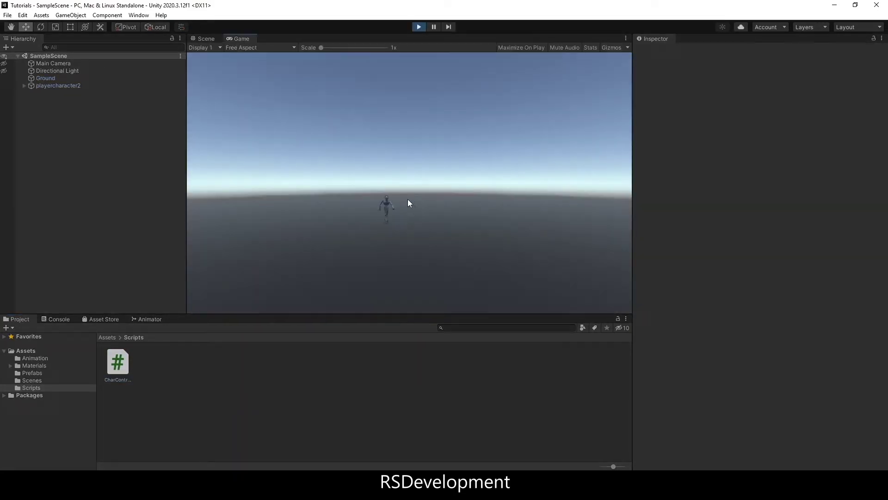
key(s)
key(w)
click(419, 28)
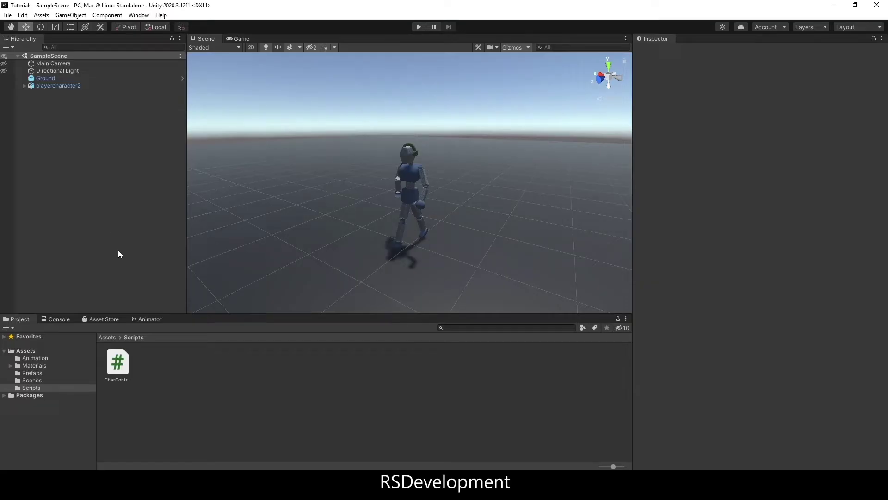
Dock the Animator window alongside the Scene and Game views so the project assets stay accessible
click(150, 319)
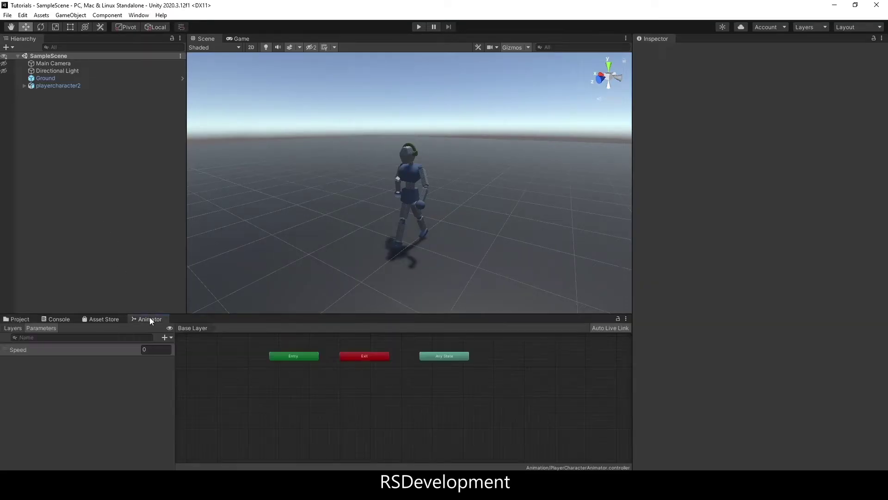
drag(148, 319, 259, 43)
middle_drag(428, 159, 387, 176)
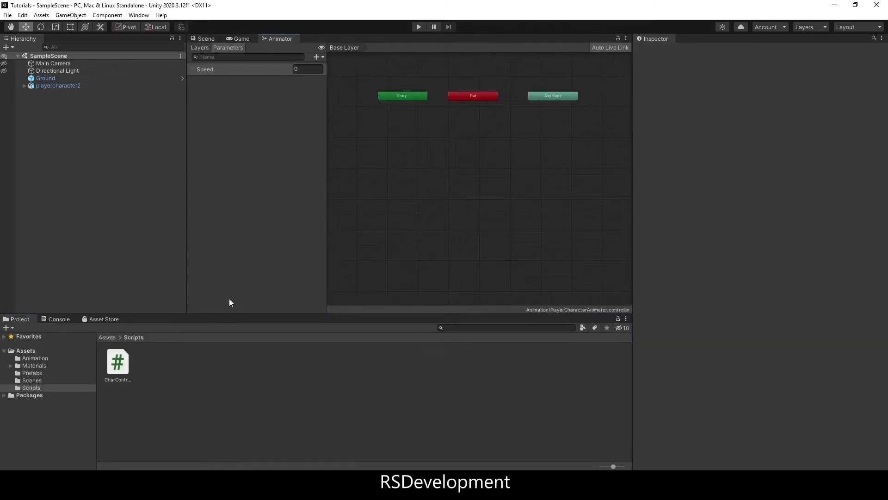
Add the Idle, Run and Walk clips from the playercharacter2 model in Prefabs to the Animator graph as states
click(34, 374)
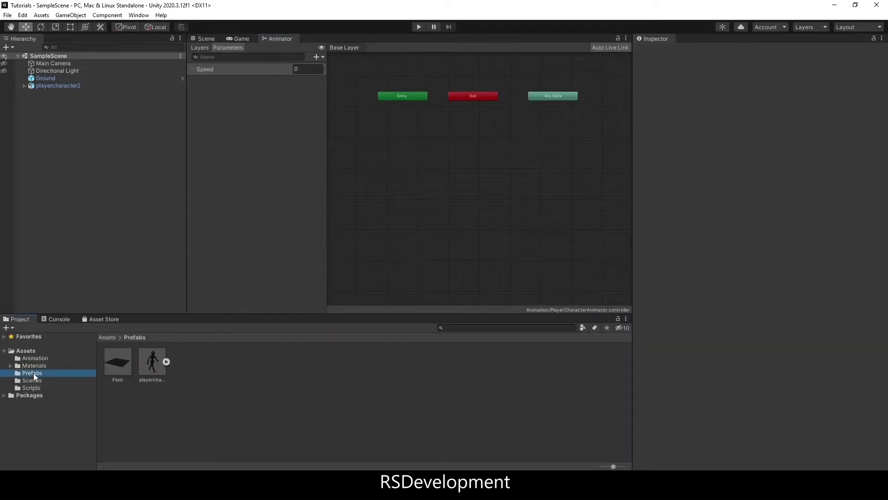
click(160, 365)
click(166, 362)
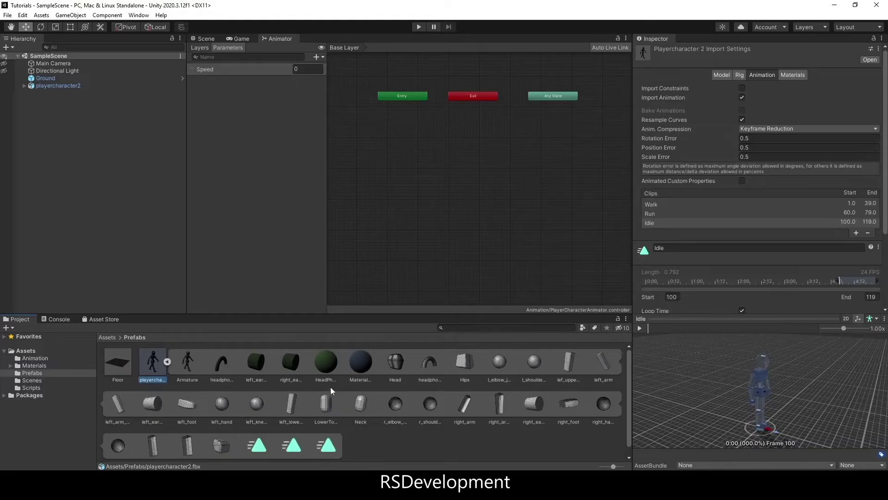
scroll(331, 387, down, 1)
click(257, 435)
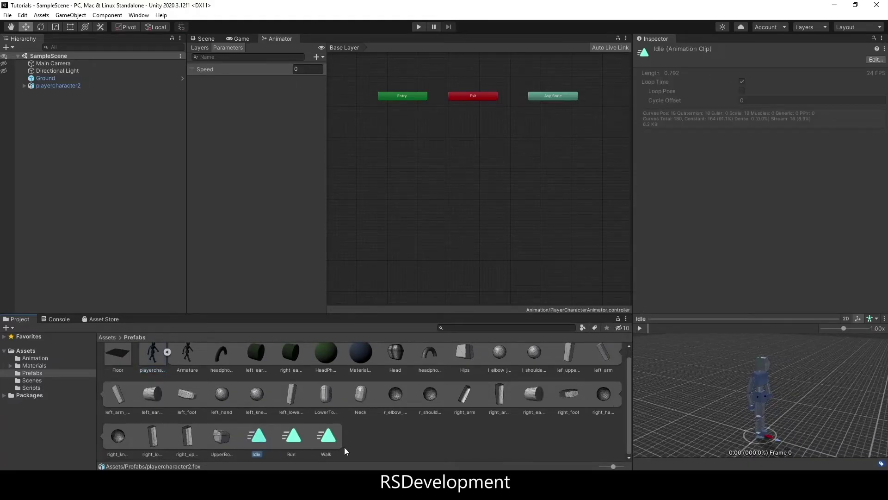
shift+click(326, 442)
drag(294, 439, 415, 139)
middle_drag(470, 143, 546, 147)
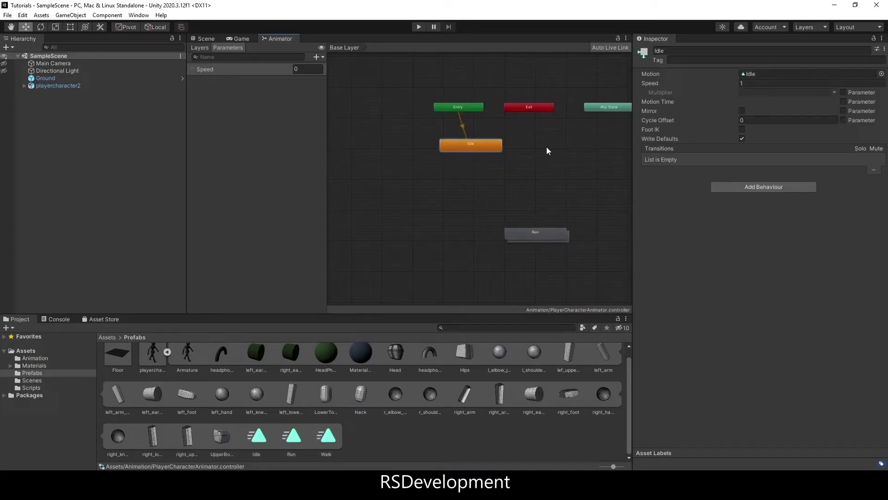
scroll(515, 162, up, 3)
Open the Scripts folder and dock the Animator window back with the Project, Console and Asset Store windows
click(38, 375)
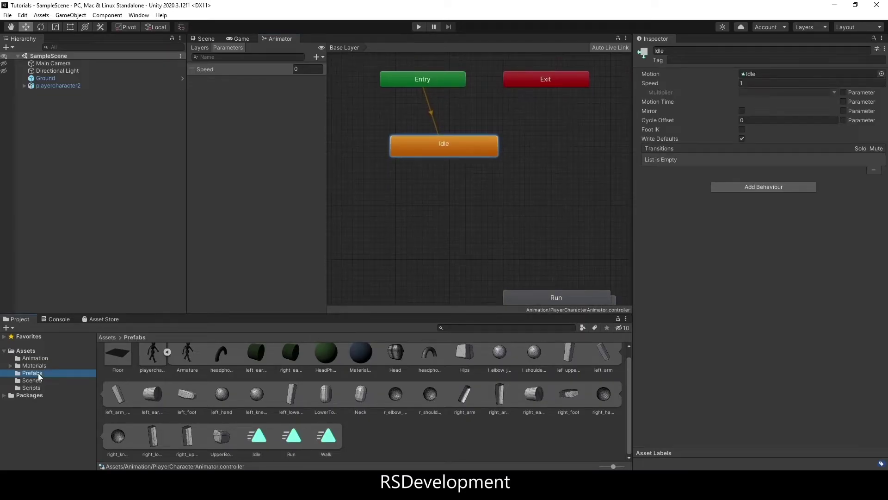
click(40, 389)
drag(280, 39, 165, 319)
scroll(341, 395, down, 5)
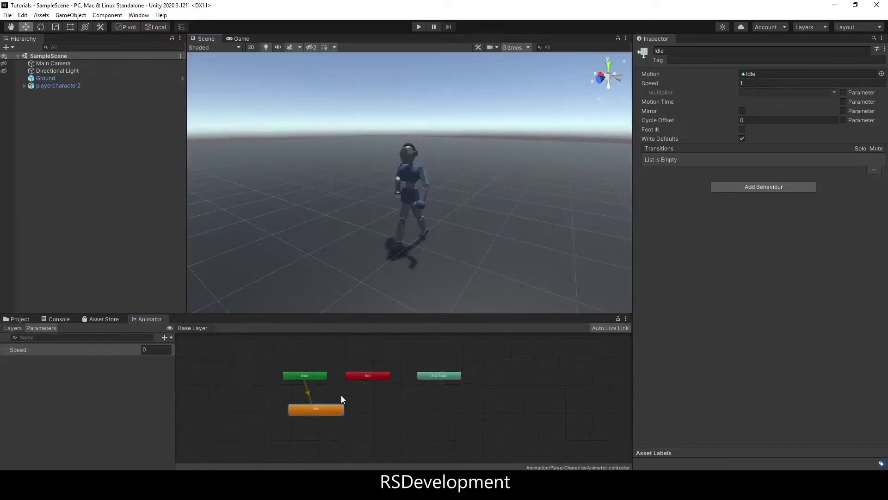
Enlarge the Animator area and arrange the states with Idle beneath Entry, and Walk and Run side by side below Idle
drag(353, 437, 314, 420)
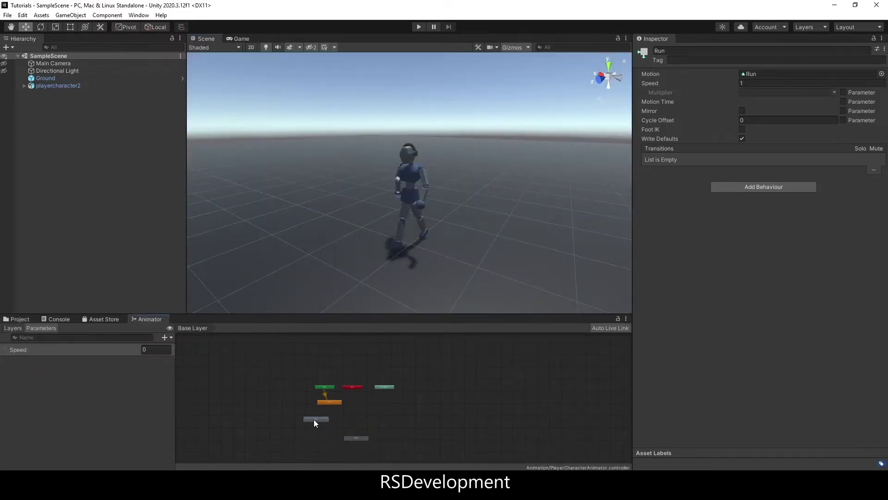
click(351, 439)
scroll(343, 416, up, 5)
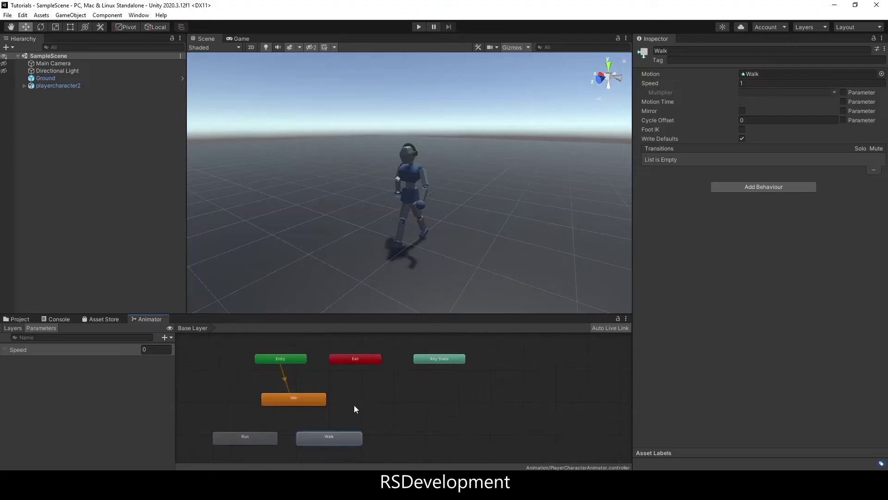
middle_drag(355, 405, 471, 387)
drag(432, 315, 431, 278)
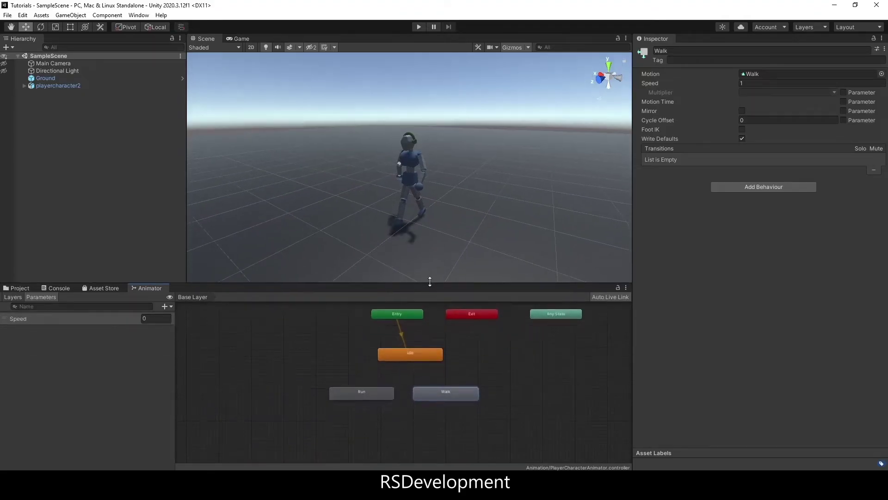
scroll(476, 347, up, 2)
middle_drag(403, 337, 413, 358)
drag(413, 362, 397, 344)
drag(367, 405, 450, 378)
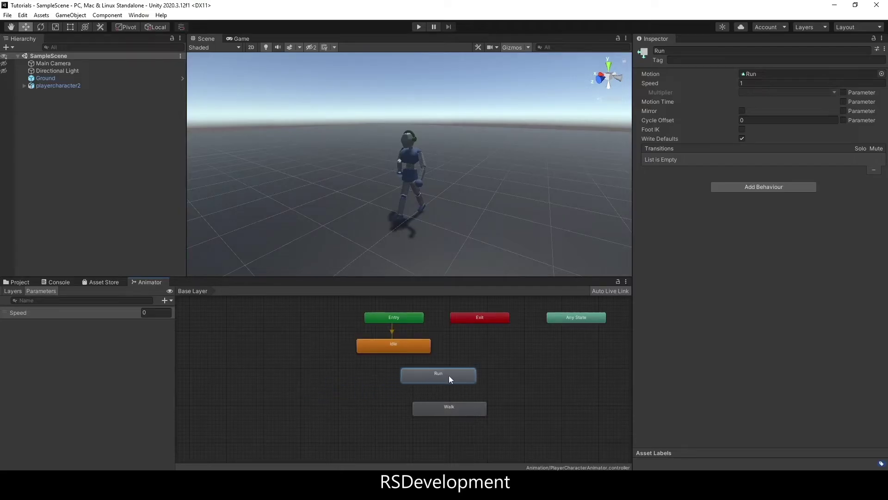
drag(443, 409, 339, 378)
drag(420, 375, 423, 379)
Create transitions in both directions between the Idle and Walk states
right_click(392, 348)
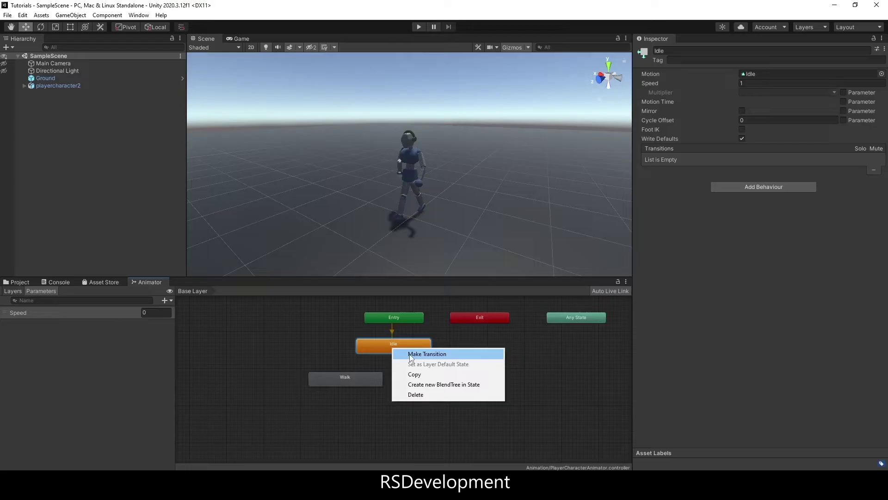
click(427, 353)
click(359, 376)
right_click(368, 376)
click(388, 380)
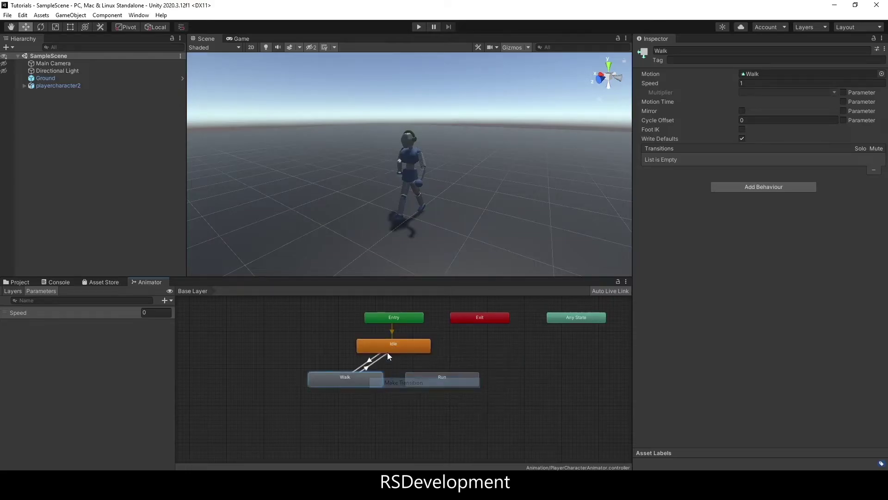
click(410, 353)
Create transitions in both directions between the Idle and Run states
right_click(410, 348)
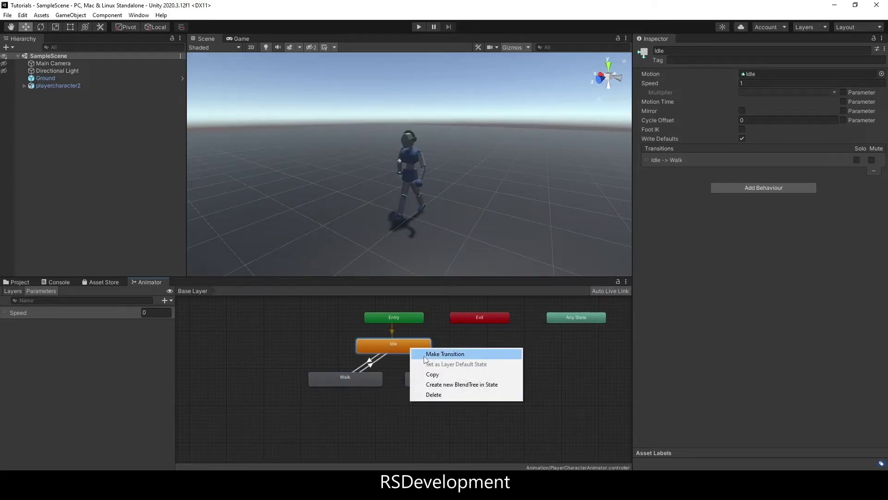
click(426, 354)
right_click(446, 378)
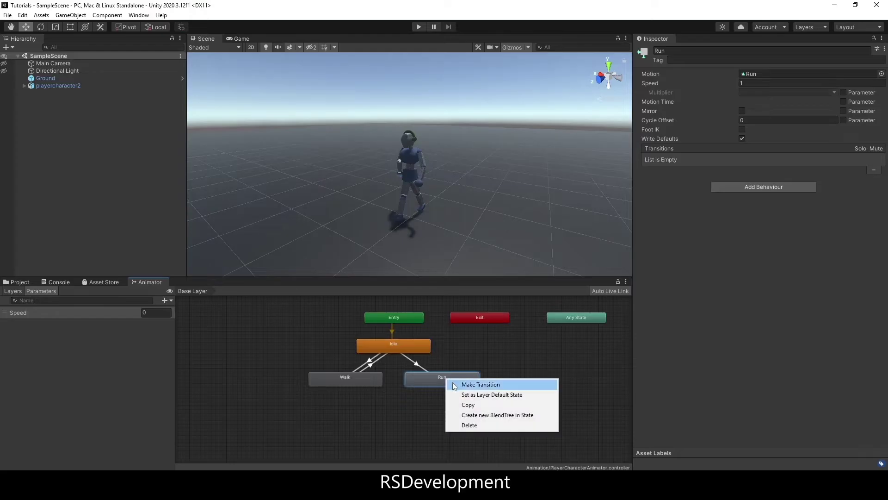
click(458, 383)
right_click(443, 378)
click(462, 383)
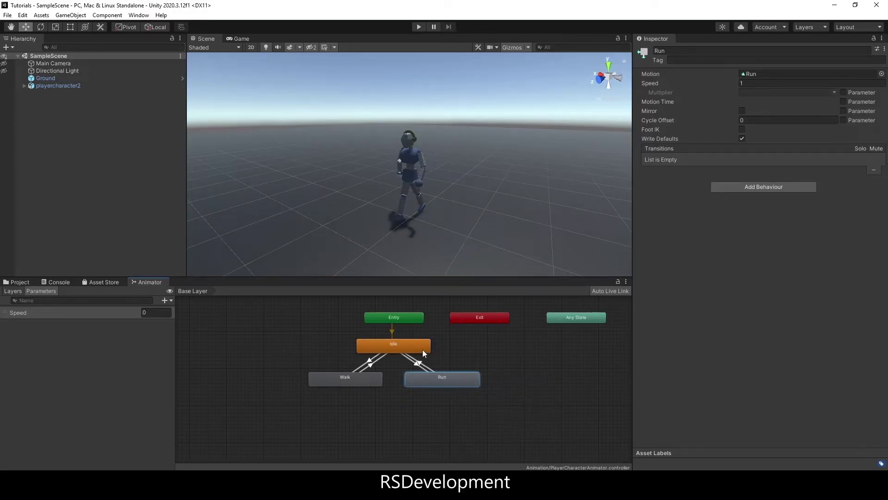
click(423, 349)
Create transitions in both directions between the Walk and Run states
right_click(364, 379)
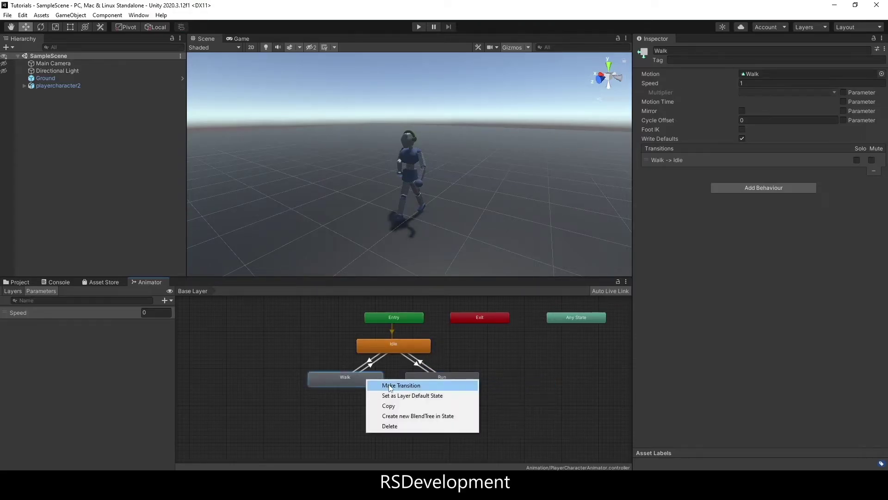
click(376, 385)
click(415, 378)
right_click(418, 379)
click(422, 385)
click(374, 377)
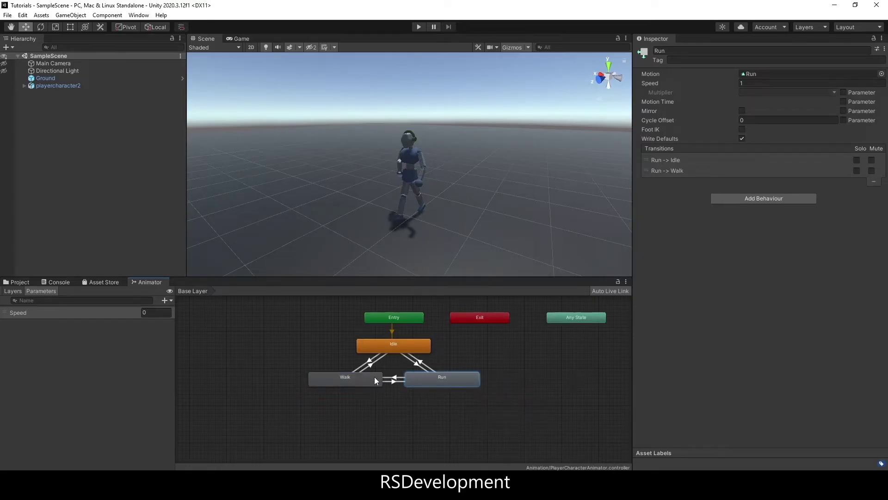
Examine the Idle to Walk transition and the parameter types available for the animator controller
scroll(388, 396, up, 3)
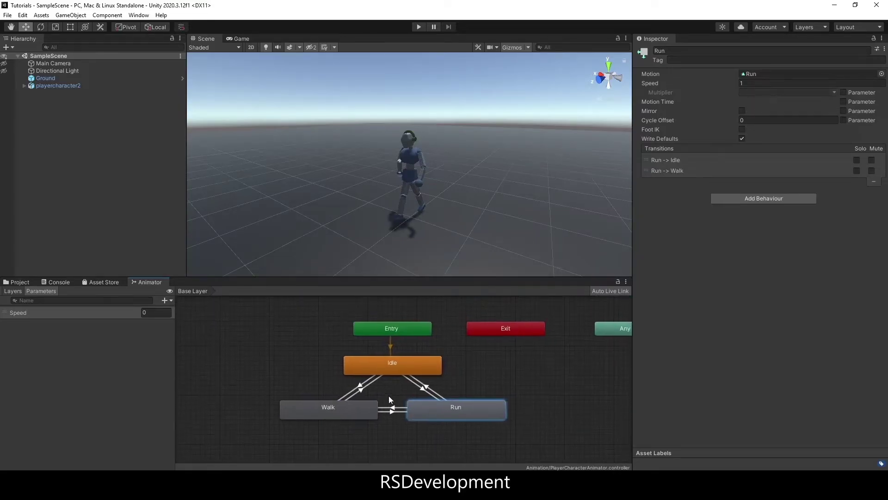
click(361, 386)
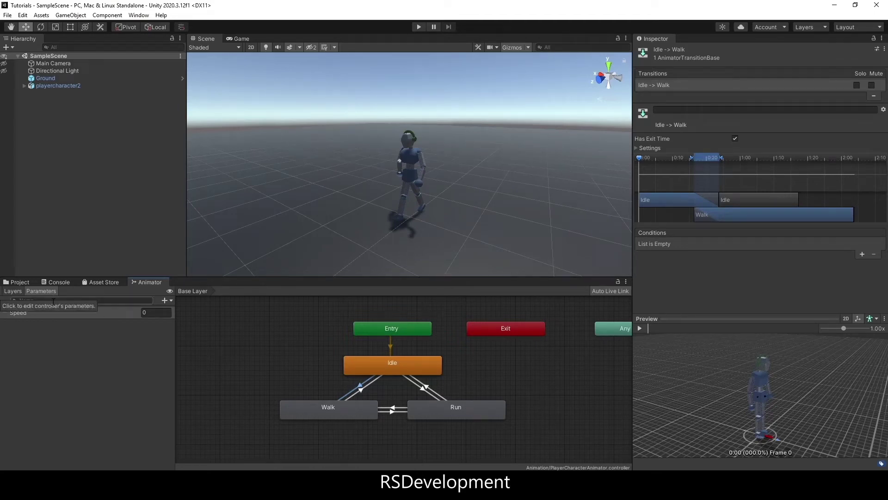
click(169, 300)
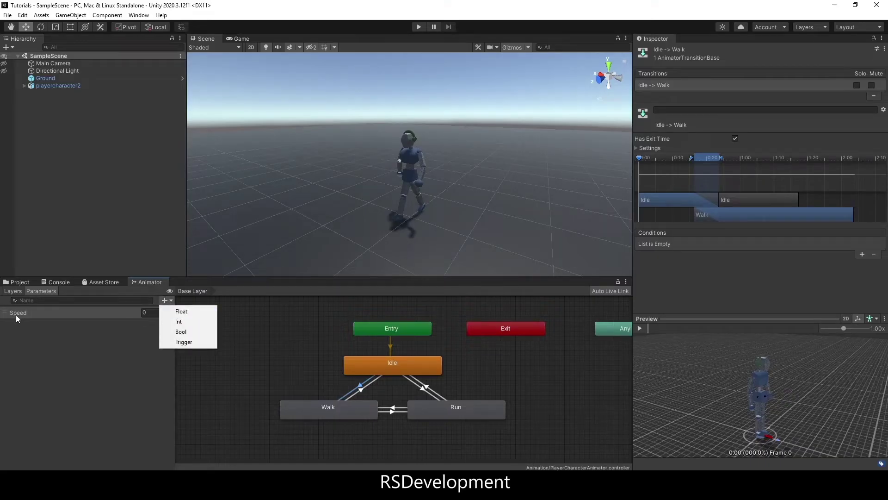
click(41, 329)
click(364, 370)
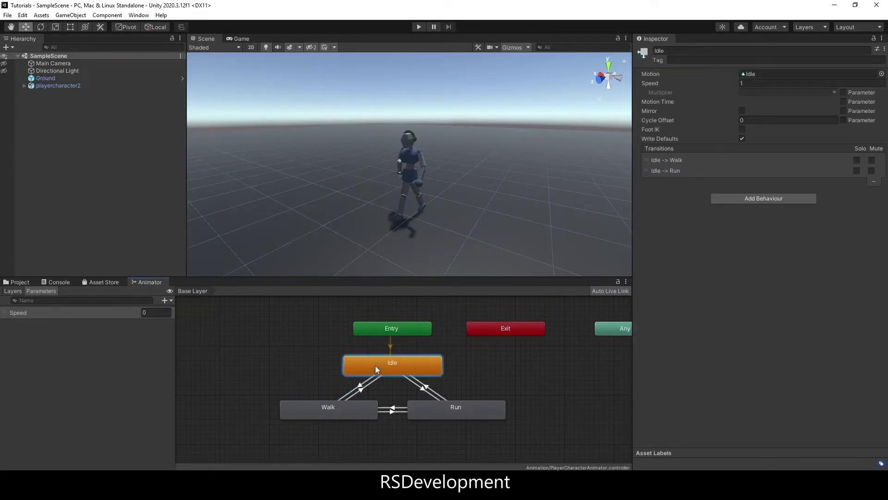
Add a condition to the Idle to Walk transition requiring Speed Greater than 0.01
click(363, 383)
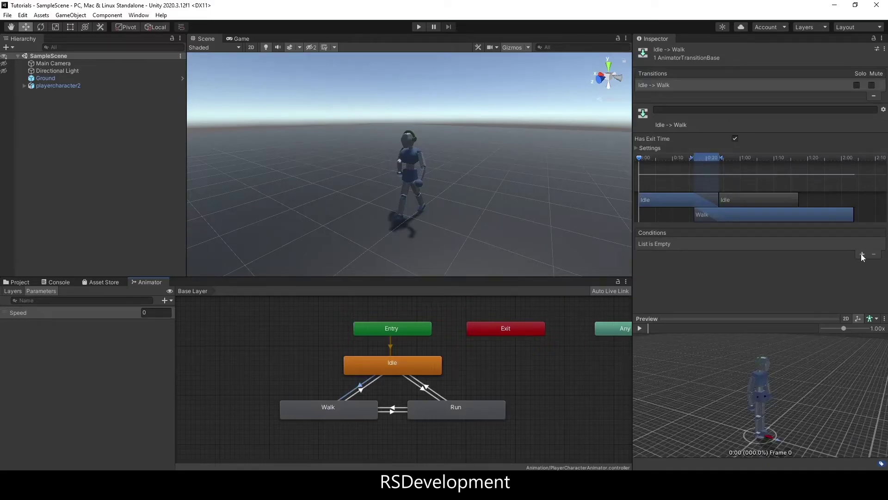
click(861, 255)
click(840, 244)
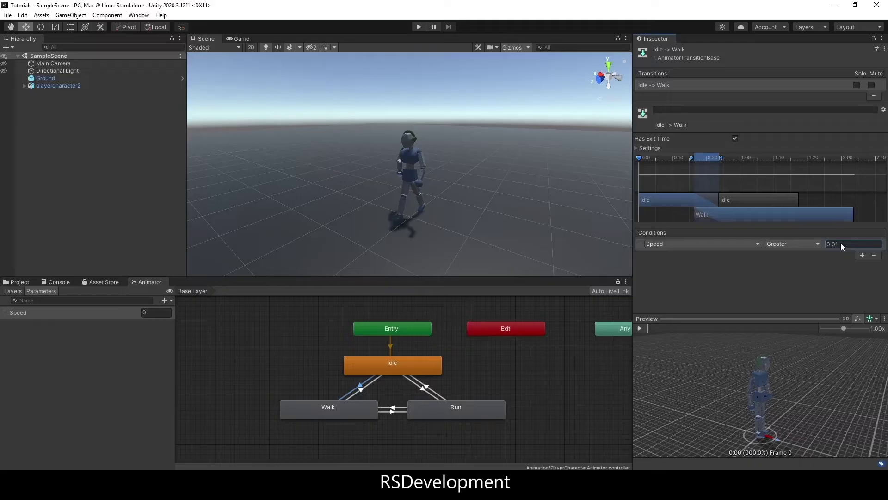
click(831, 275)
Add a condition to the Walk to Idle transition requiring Speed Less than 0.01
click(360, 390)
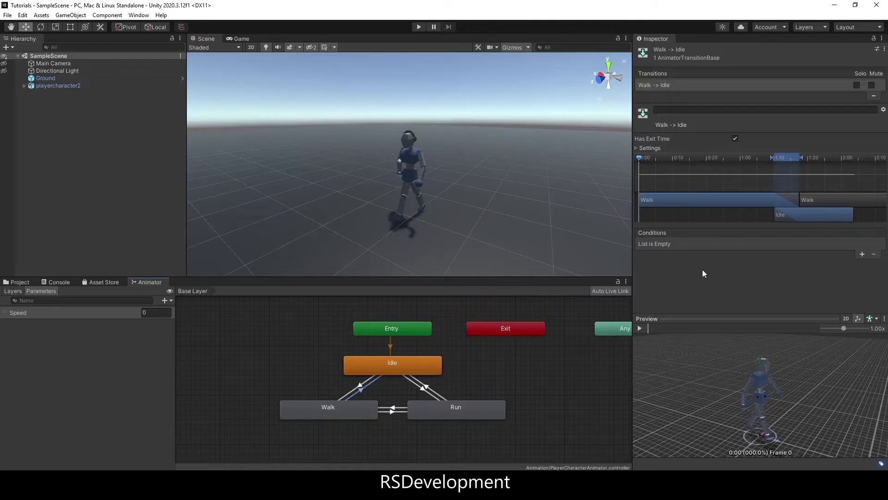
click(862, 255)
click(818, 246)
click(809, 266)
click(847, 245)
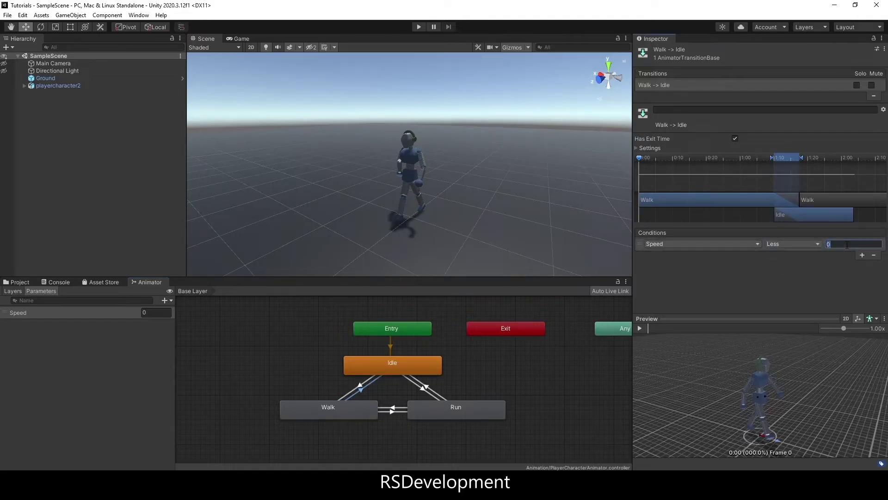
text(0.01)
click(365, 410)
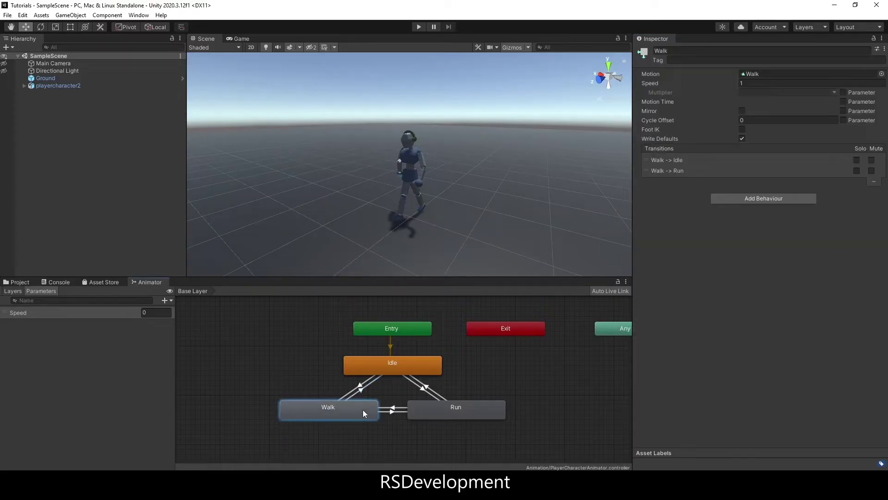
Add a condition to the Walk to Run transition requiring Speed Greater than 0.5
click(392, 411)
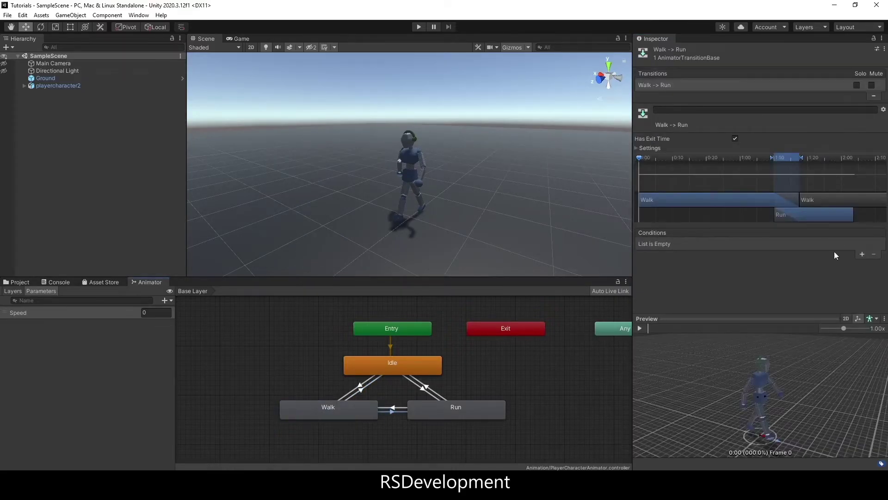
click(862, 255)
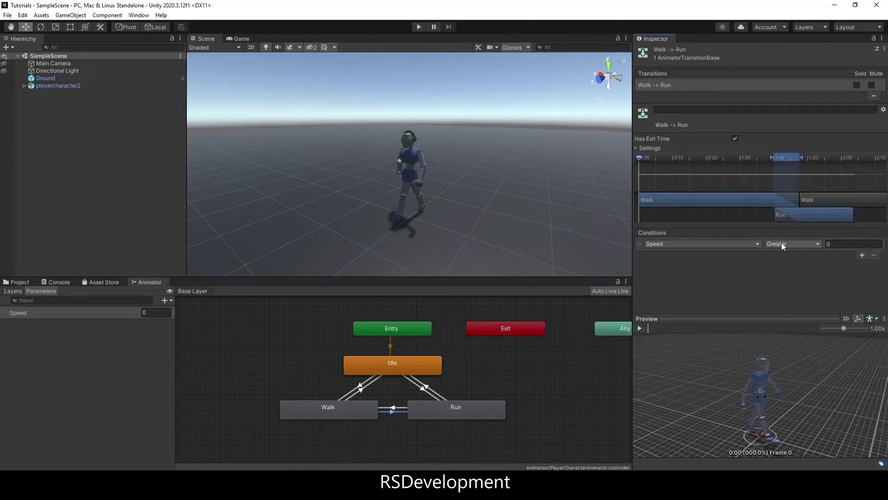
click(862, 244)
text(0.5)
click(736, 270)
Add a condition to the Run to Walk transition that uses Speed with the Less comparison
click(394, 407)
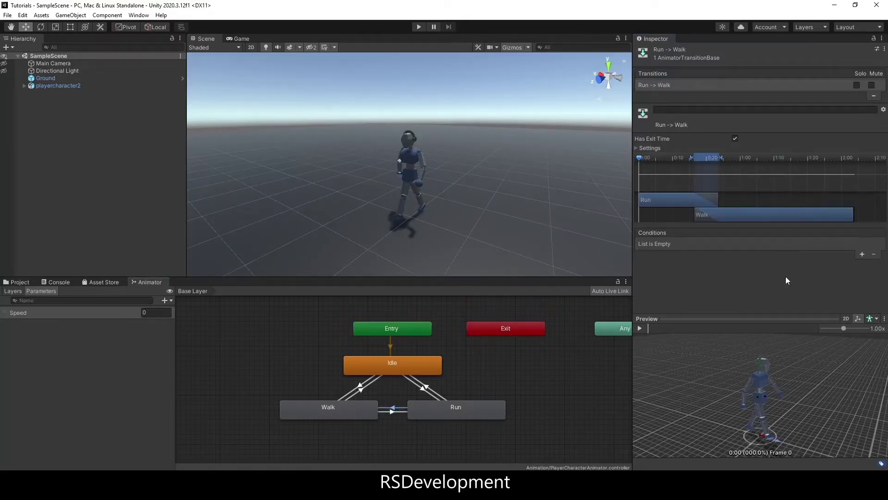
click(861, 254)
click(804, 245)
click(809, 258)
click(843, 245)
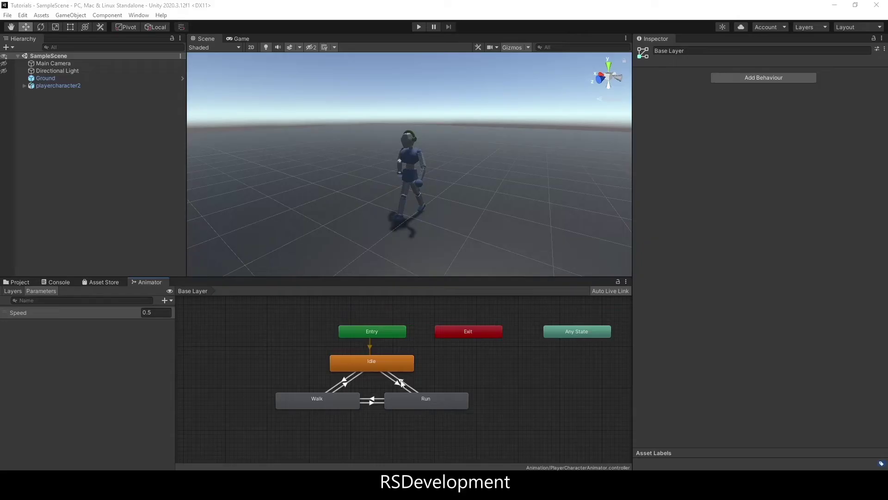
Check the conditions on both transitions between Idle and Run, and disable Has Exit Time on the Run to Idle transition
click(401, 383)
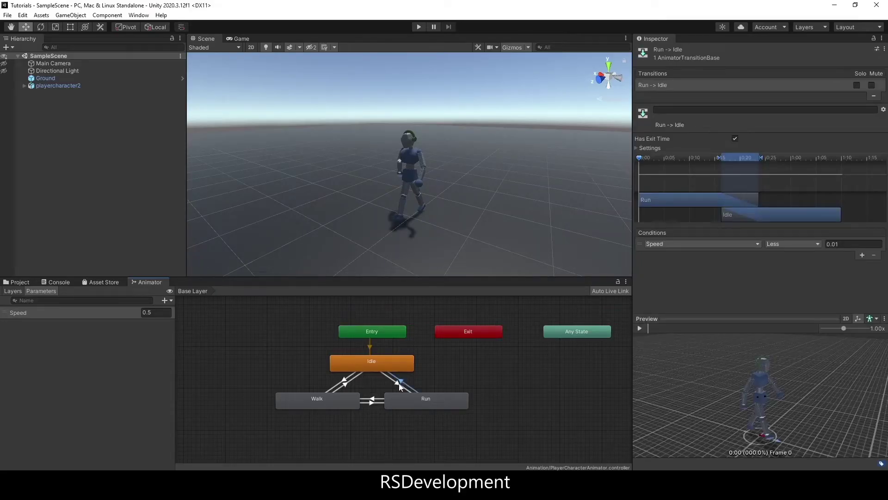
click(399, 383)
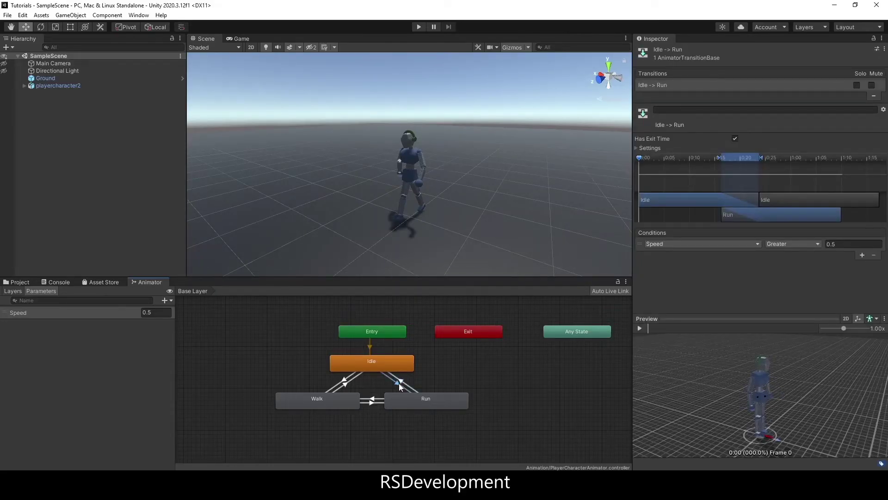
click(401, 380)
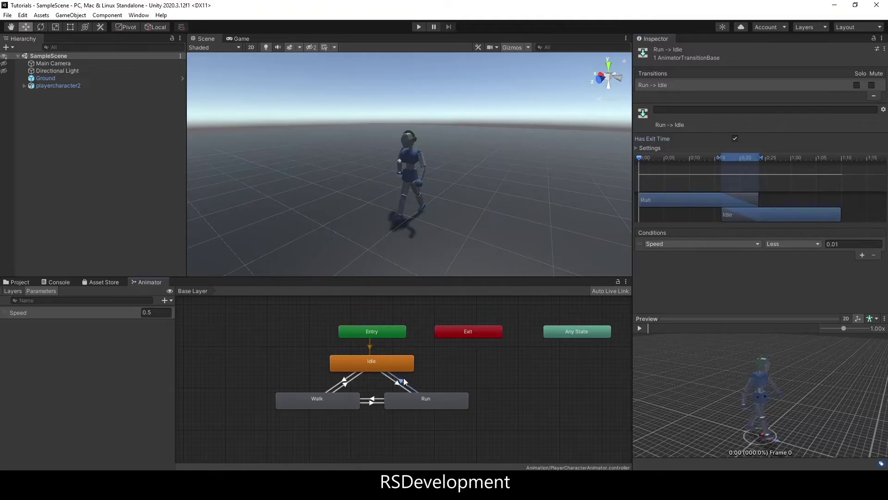
Run the game, test the animation transitions with Speed values 0.7, 1, 0.75 and 0.3, and stop it
click(419, 27)
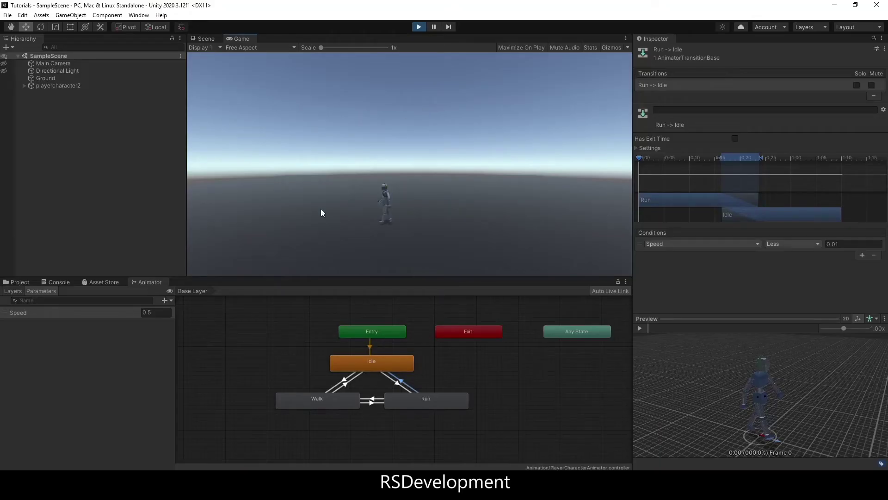
click(160, 310)
text(0.7)
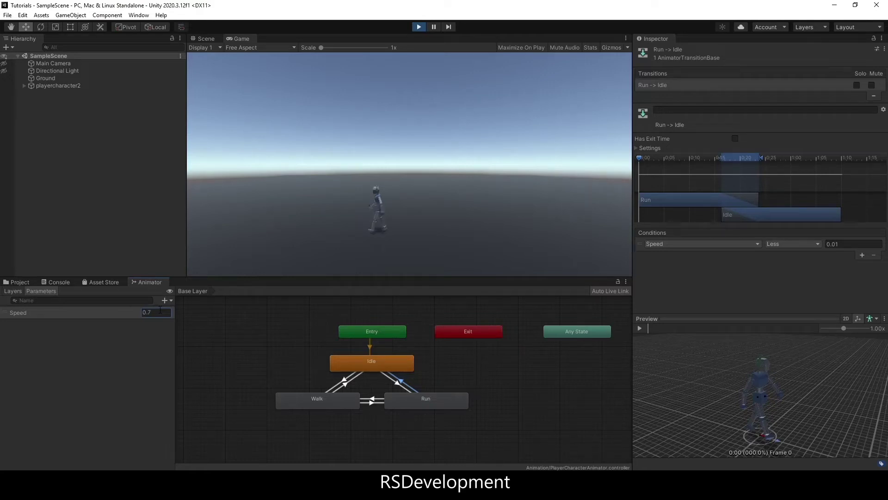
double_click(159, 310)
text(1)
click(342, 217)
double_click(160, 313)
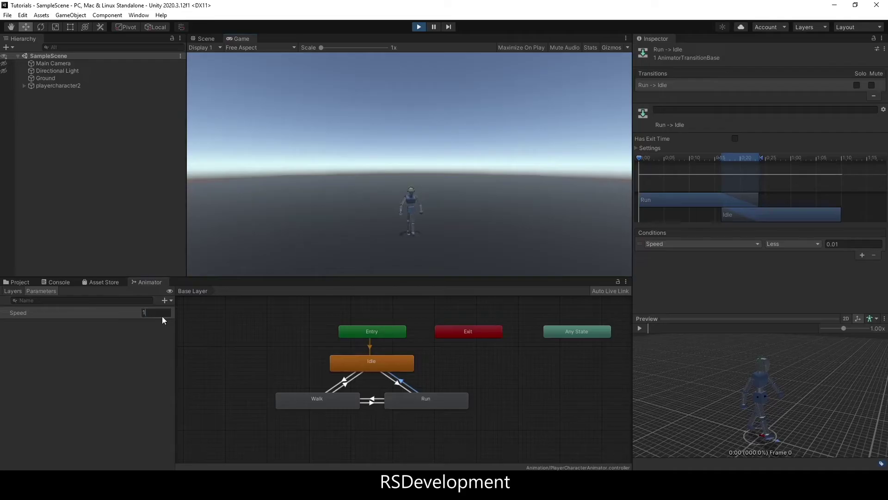
text(0.75)
double_click(163, 316)
text(0.3)
click(419, 27)
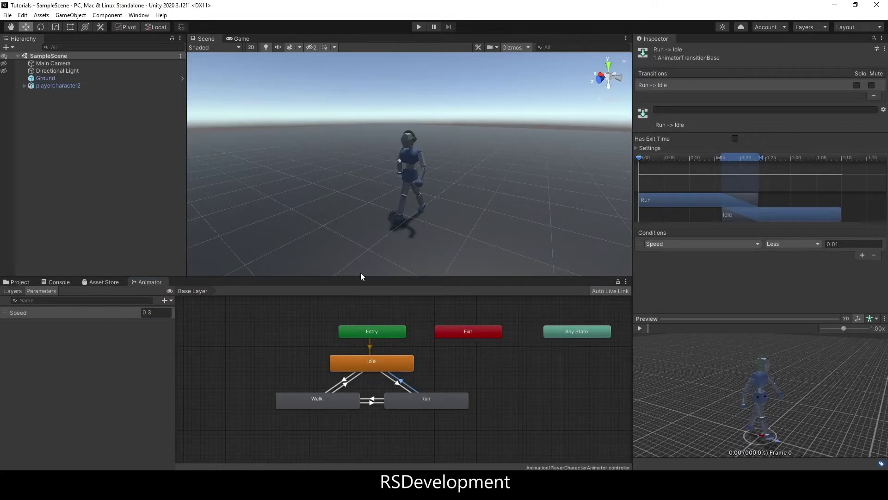
Open the CharController script from the Scripts folder in Visual Studio and review where moveDirection is declared and used
click(24, 282)
click(120, 325)
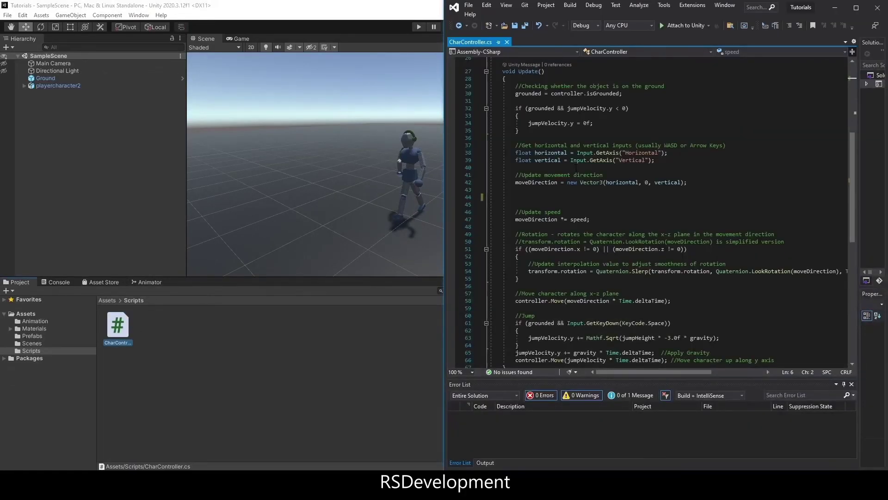
scroll(575, 167, up, 8)
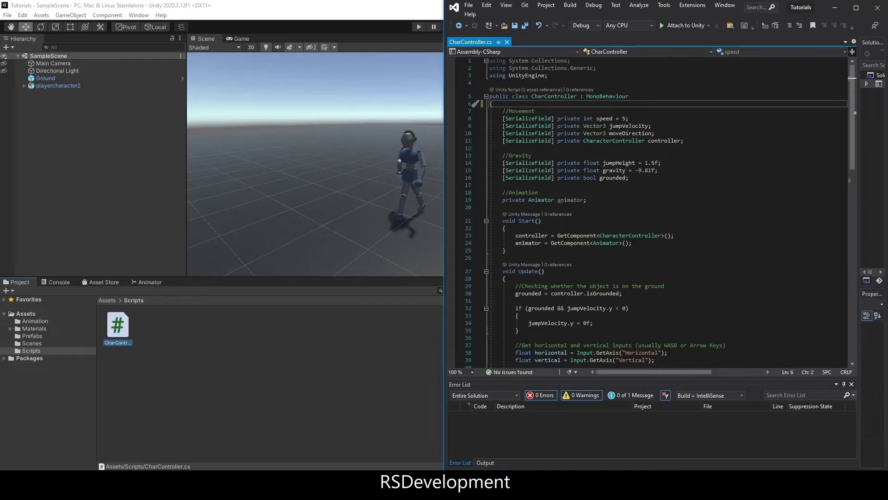
double_click(629, 132)
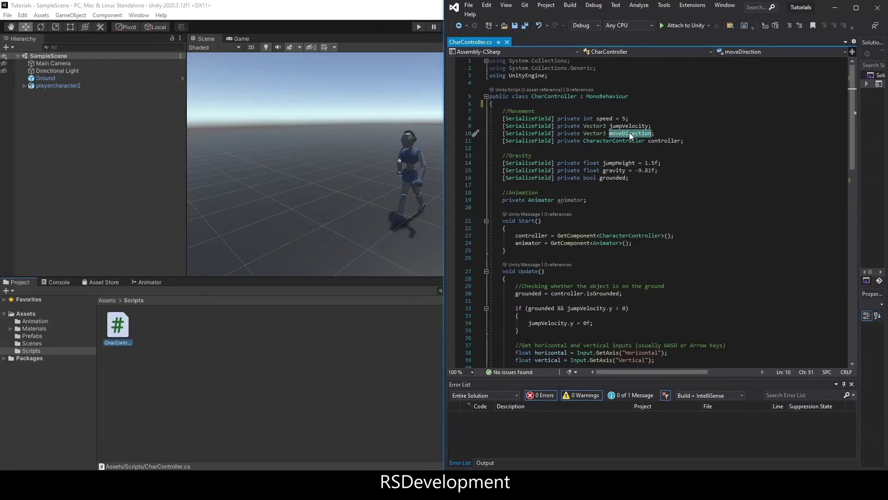
scroll(660, 212, down, 2)
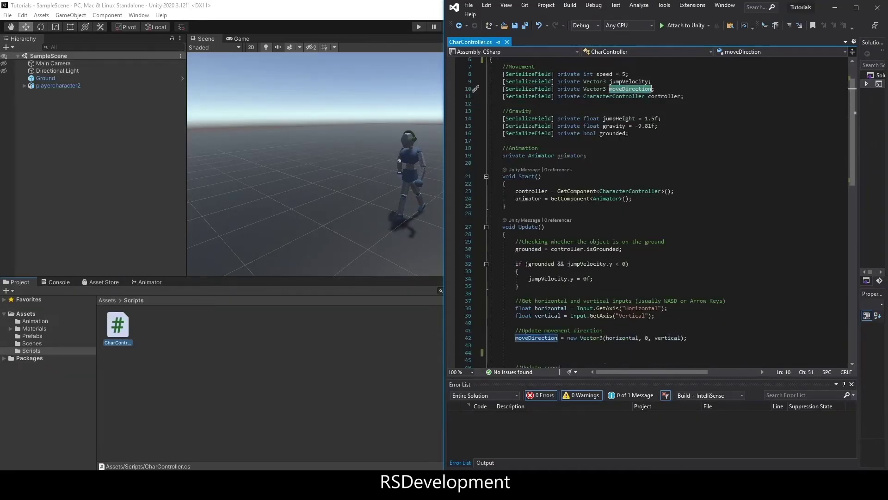
scroll(628, 197, down, 5)
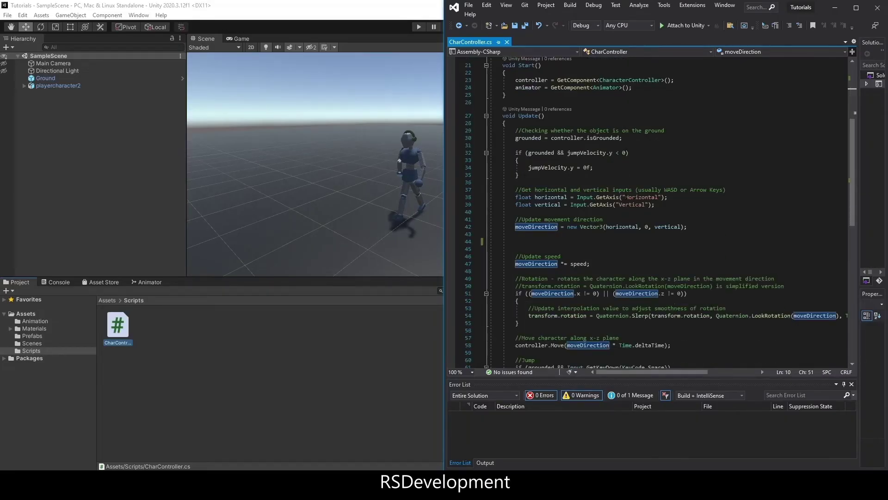
scroll(629, 197, down, 2)
Below the movement direction update, add an "//Animations" comment and the condition if(moveDirection == Vector3.zero)
click(556, 197)
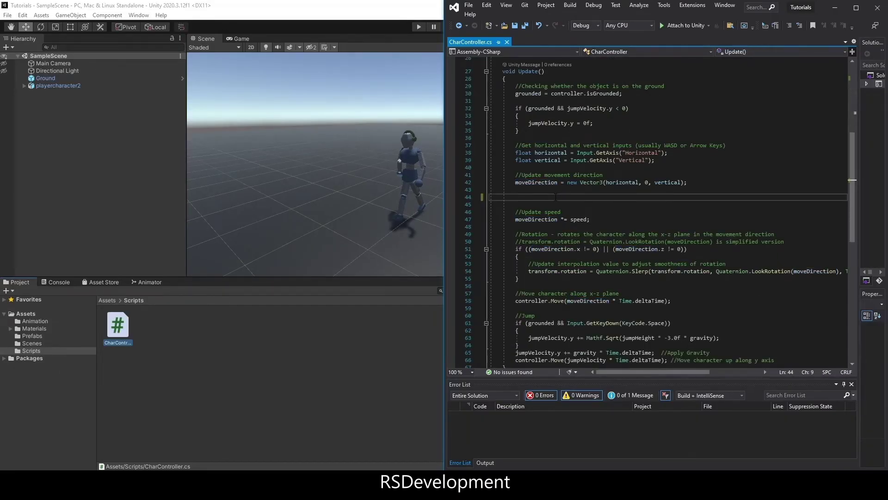
text(//Animati)
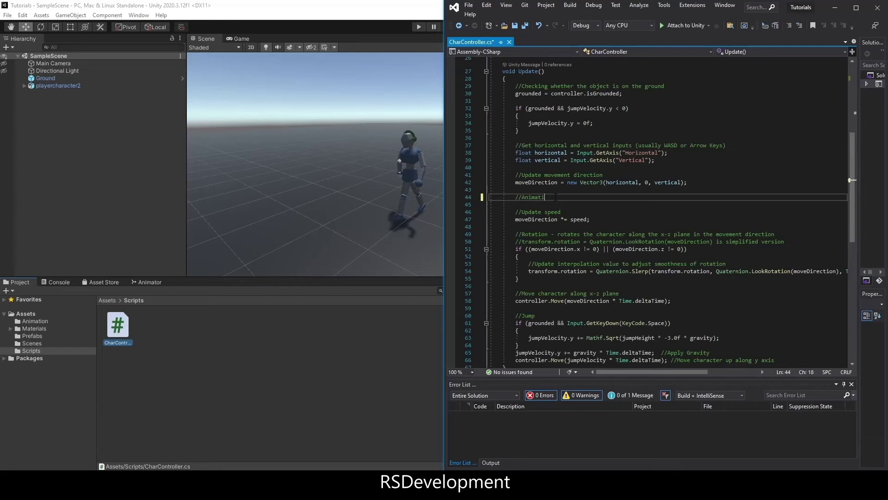
text(ons)
key(Return)
text(if(moveDirection)
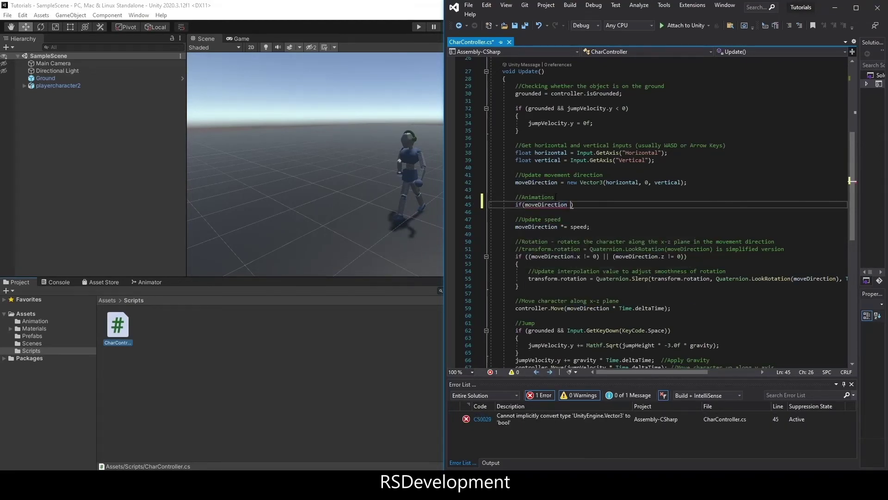
text( == Ve)
text(ctor3.zero)
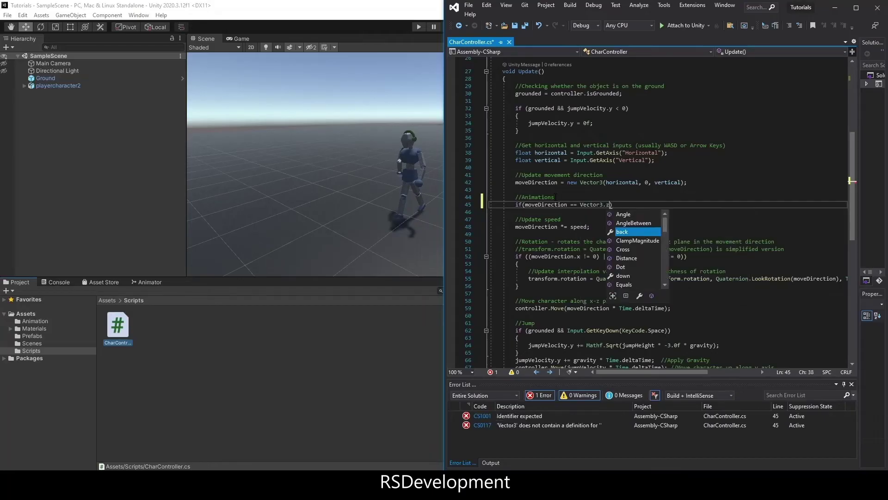
key(Right)
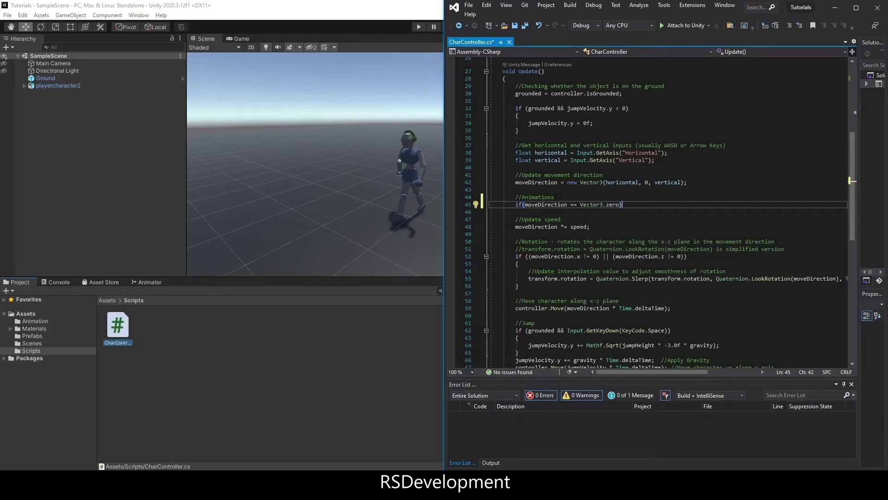
Give the if statement a block containing an "//Idle" comment and the call animator.SetFloat("Speed", 0);
key(Return)
text({)
key(Return)
text(//Idle)
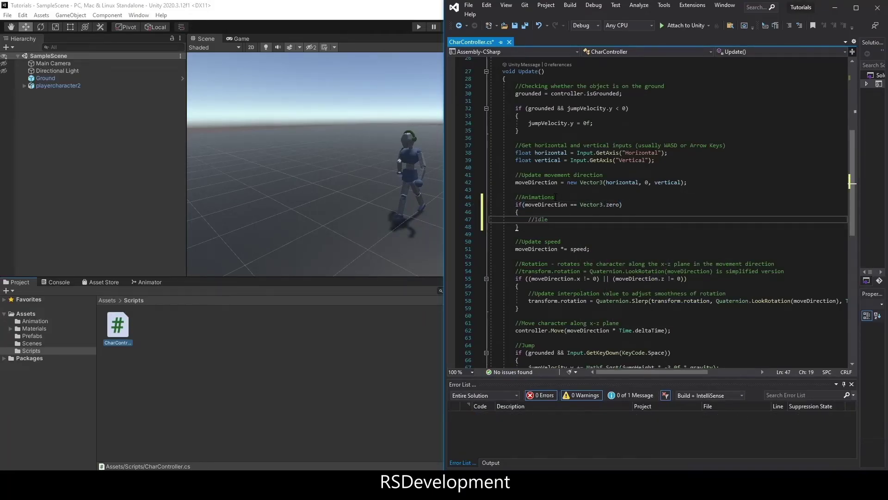
key(Return)
text(animator)
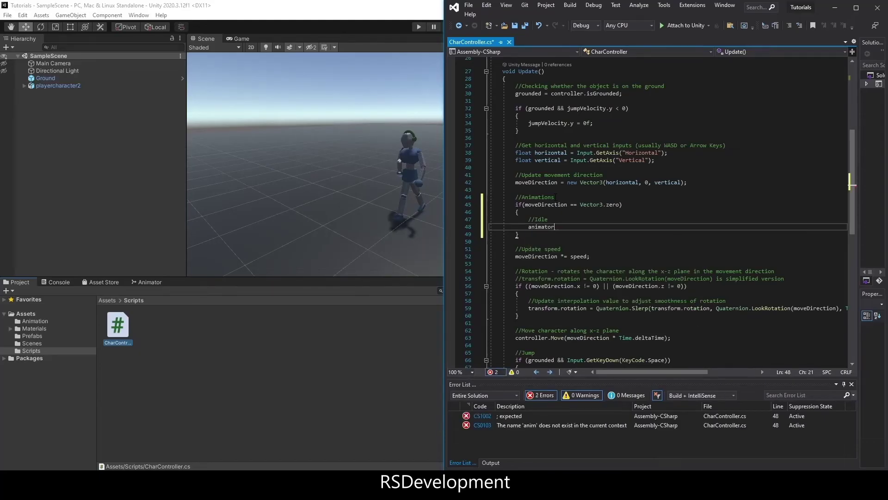
text(.setFloat)
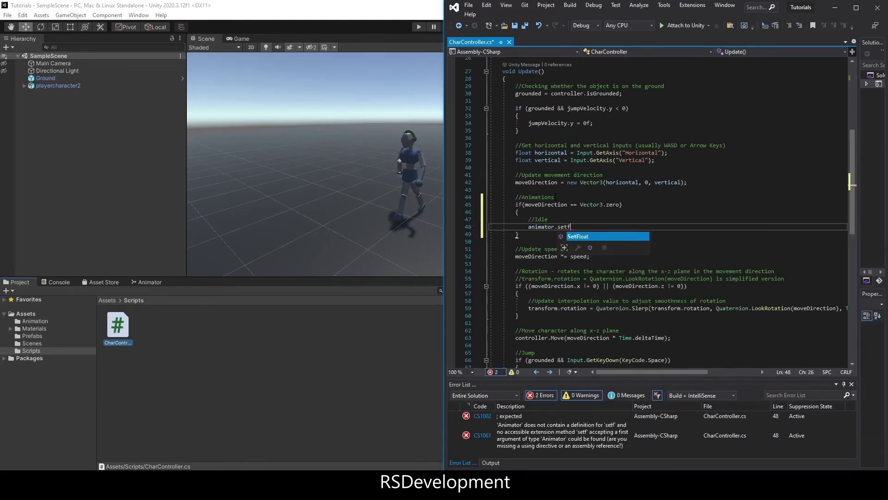
key(Tab)
text((")
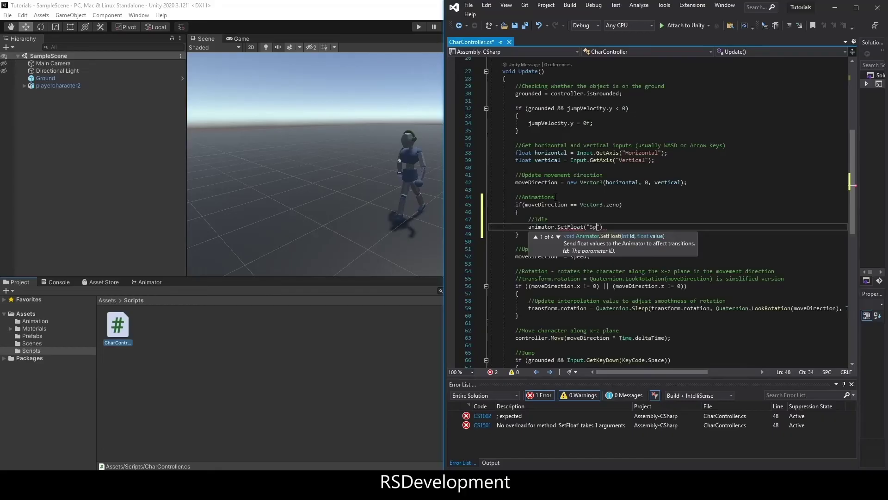
text(Speed", 0);)
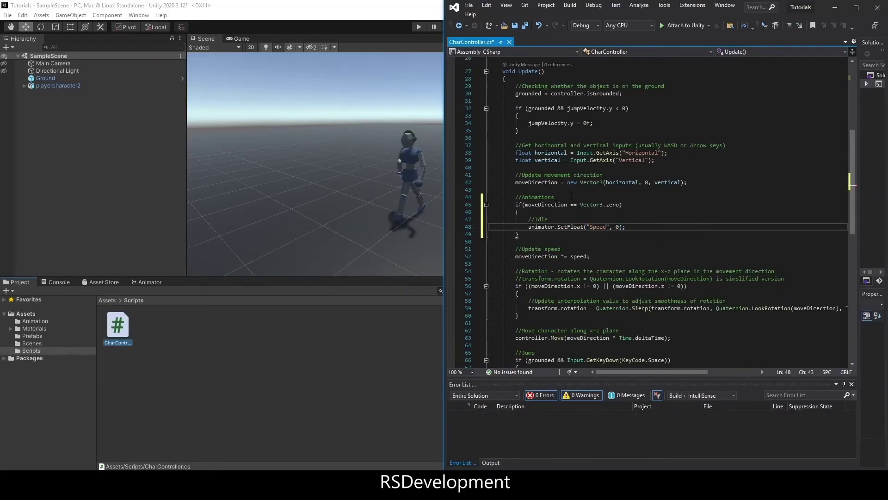
Review where the animator field is declared and assigned in the script
click(558, 227)
scroll(561, 226, up, 7)
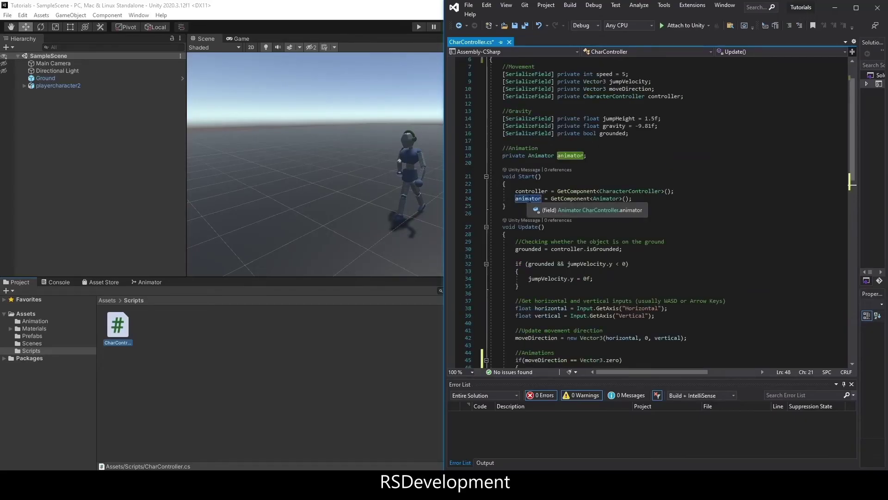
scroll(548, 207, down, 7)
After the idle block, add the condition else if (!Input.GetKey(KeyCode.LeftShift))
click(534, 236)
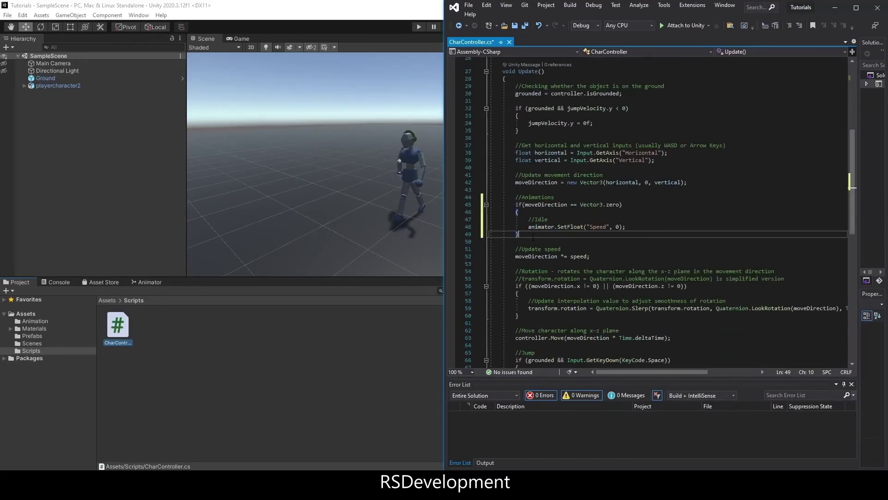
key(Return)
text(else if()
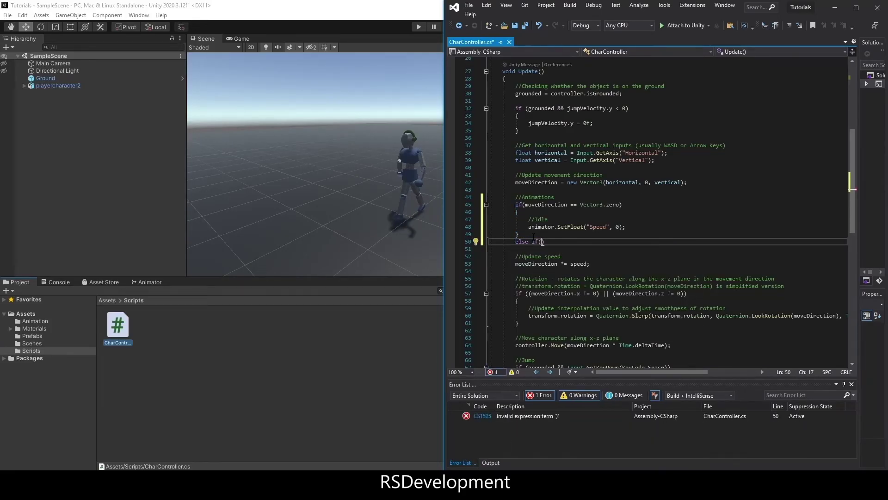
text(!Input.GetK)
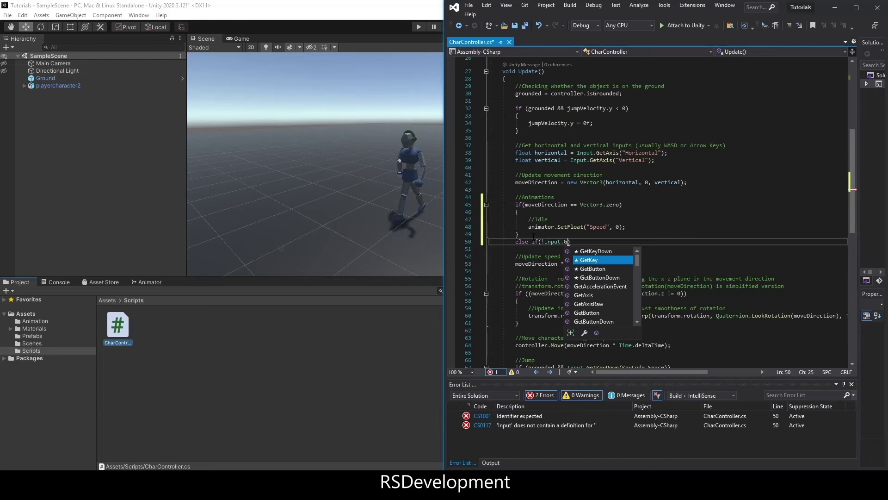
text(ey(Key)
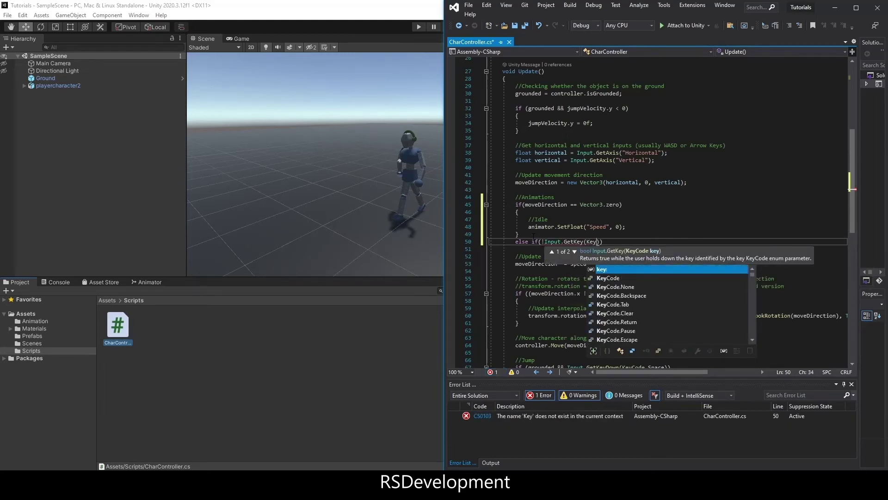
text(Code.Leftshi)
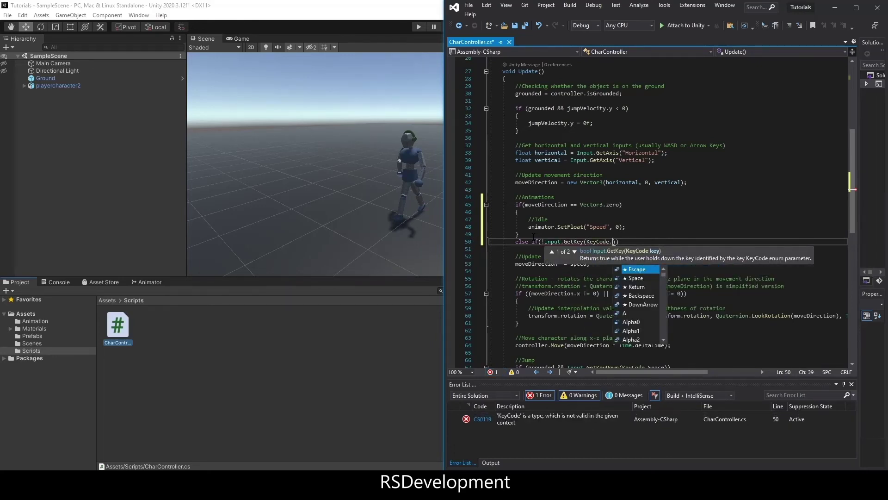
key(Tab)
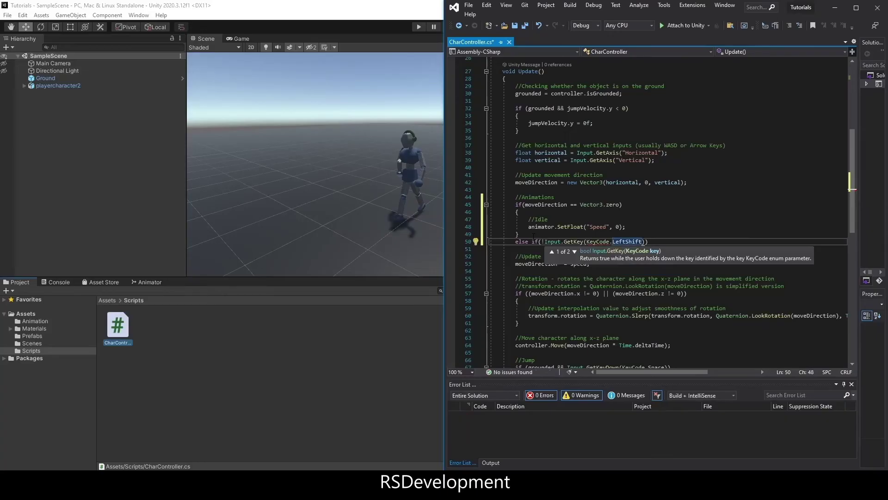
text()))
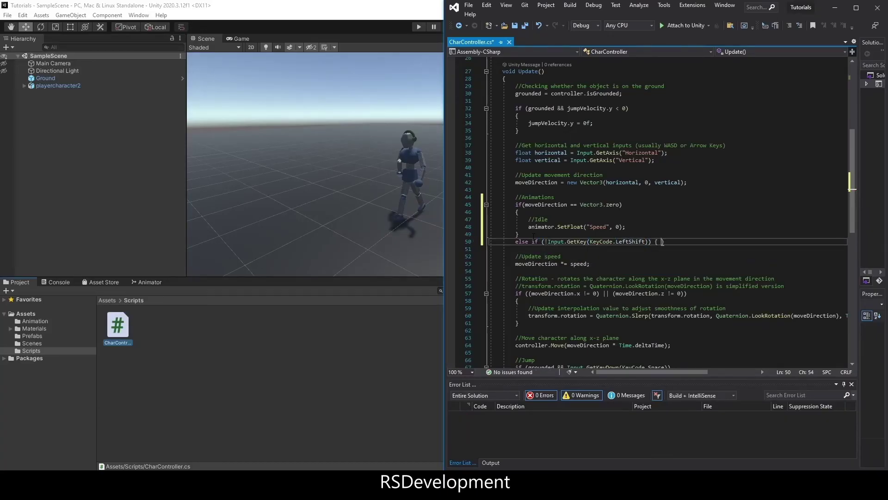
Give the else if statement for the unpressed LeftShift a block starting with a "//Walk" comment
key(Return)
text({)
key(Return)
text(//Walk)
key(Return)
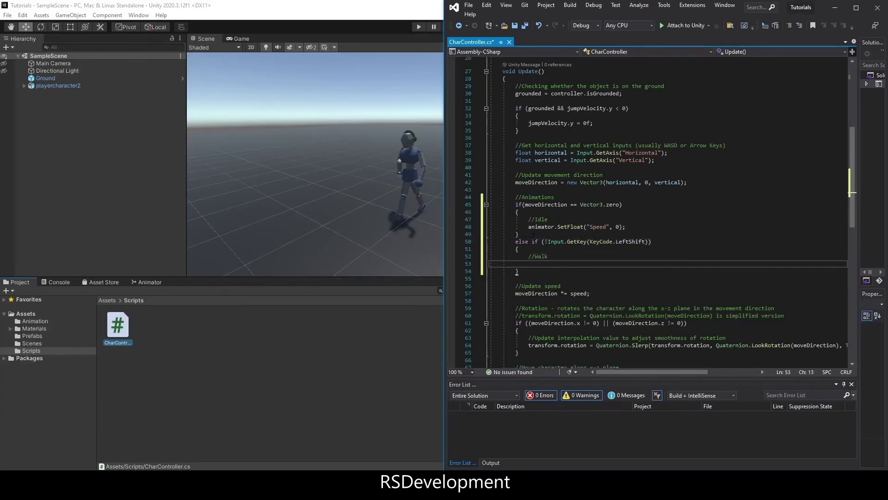
Under the "//Walk" comment, add the call animator.SetFloat("Speed", 0.5f);
text(animator.set)
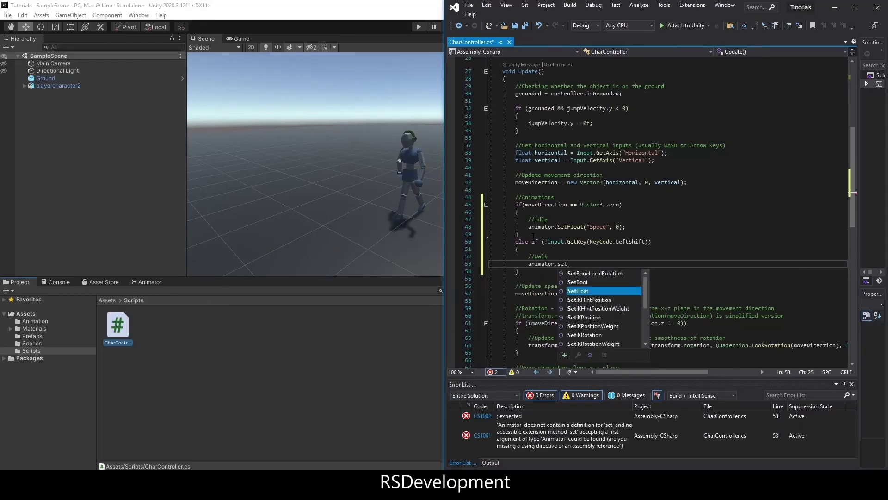
key(Tab)
text(()
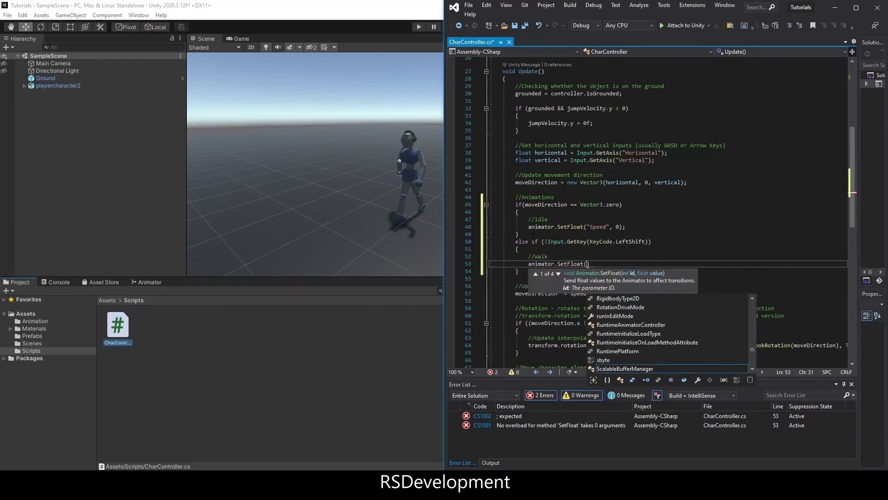
text("Sp)
text(eed", 0.5f))
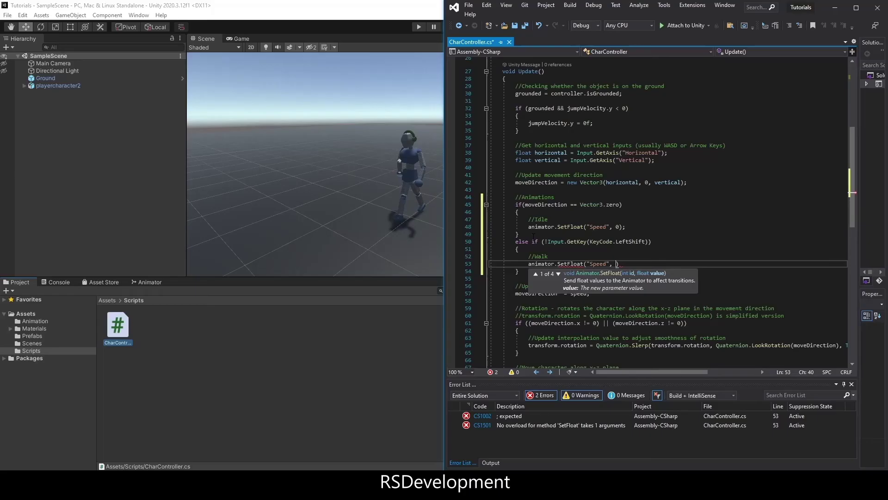
text(;)
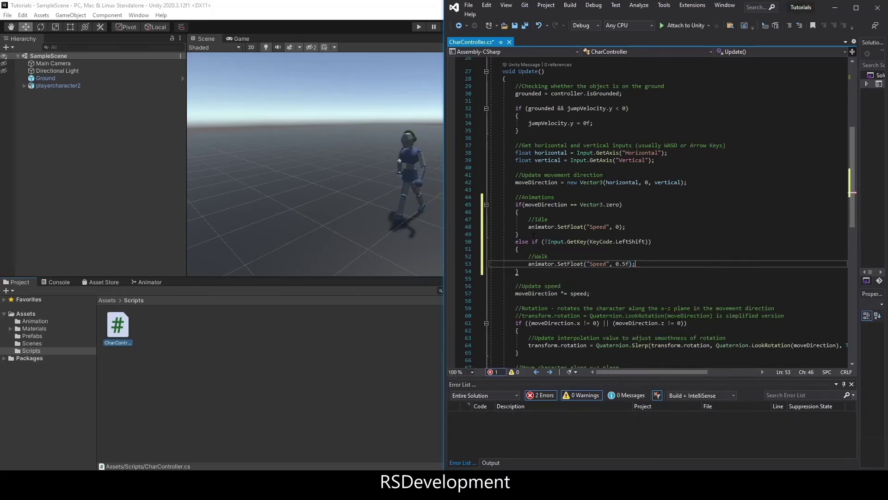
After the walk block, add an else block containing a "//Run" comment
key(Down)
key(Return)
text(else)
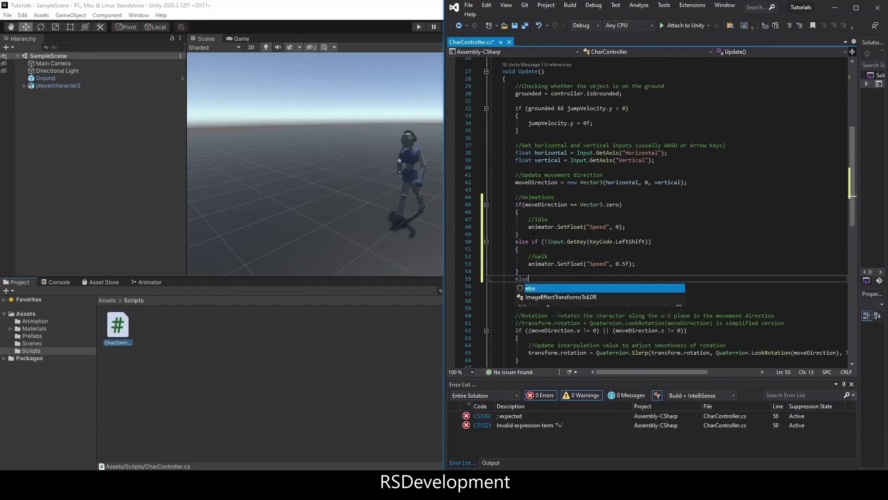
key(Tab)
key(Tab)
text(//Run)
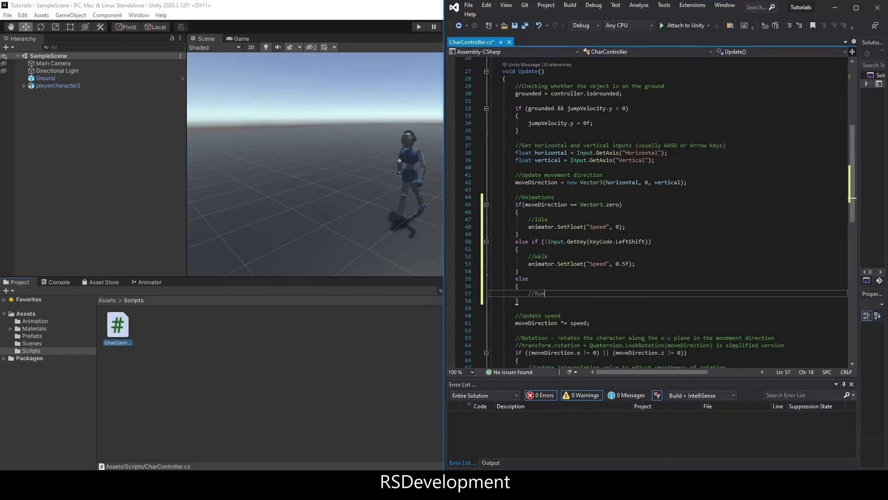
Under the "//Run" comment, add the call animator.SetFloat("Speed", 1);
key(Return)
text(animator.)
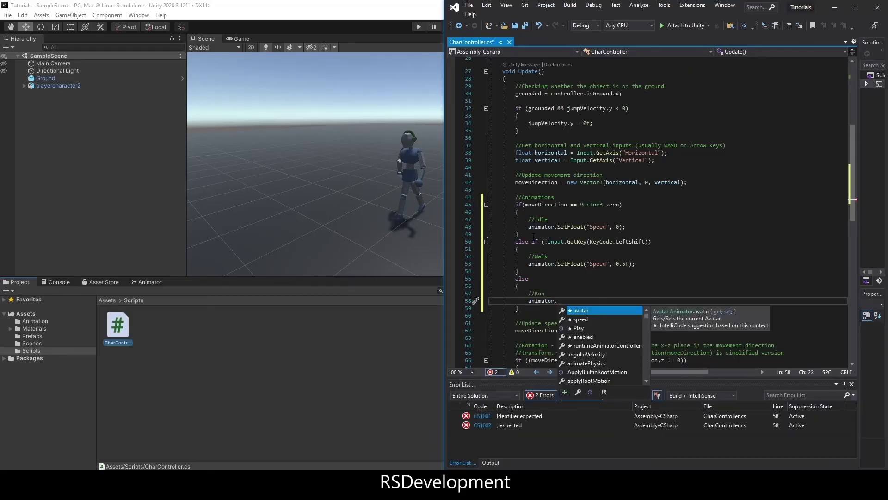
text(SetFloat)
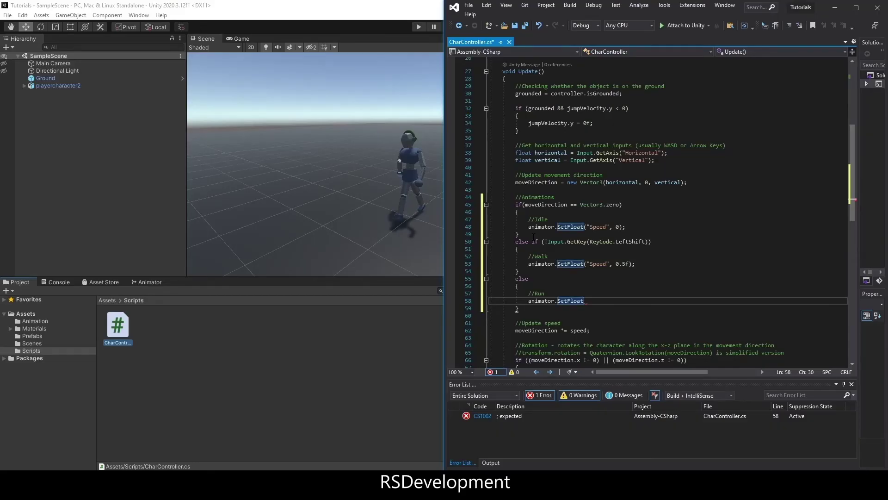
text((")
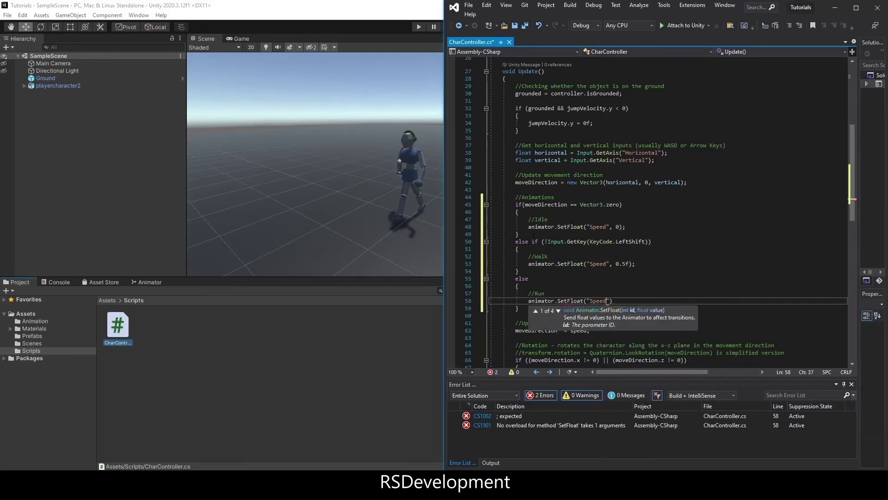
text(Speed", 1)
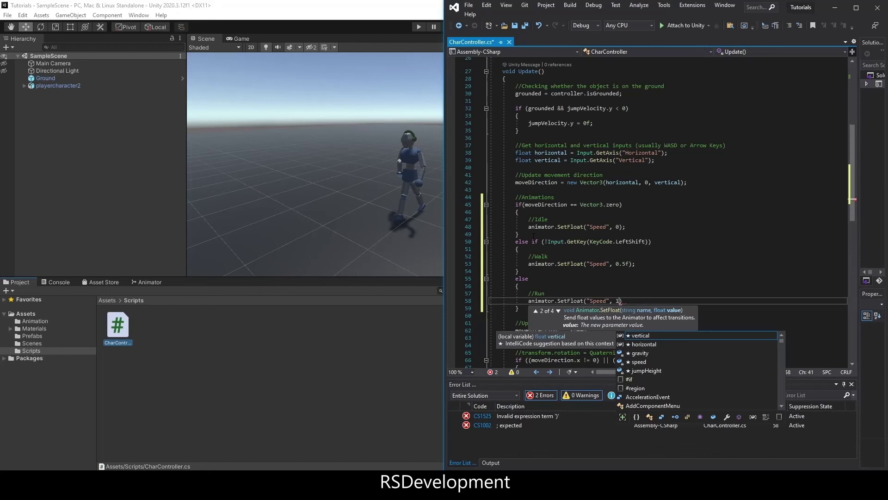
text();)
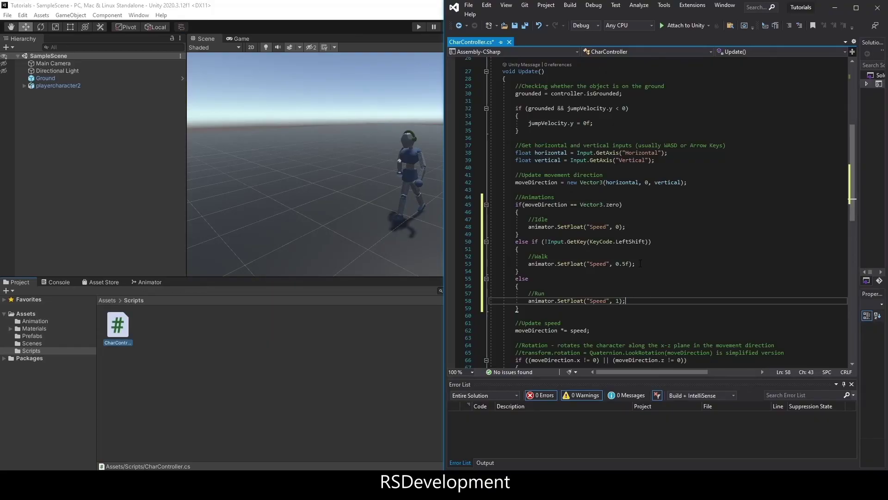
Save the CharController script and switch back to Unity so the scripts reload, with no asset selected
scroll(640, 264, down, 8)
scroll(650, 270, up, 7)
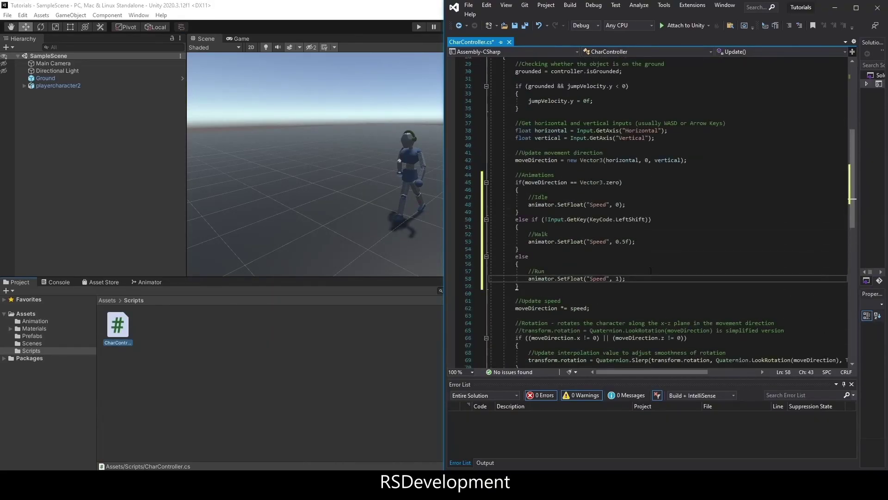
key(ctrl+s)
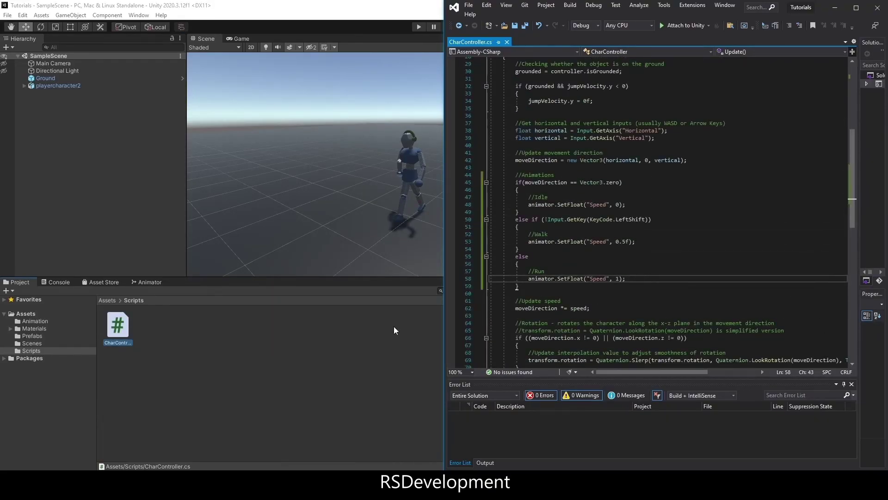
click(224, 356)
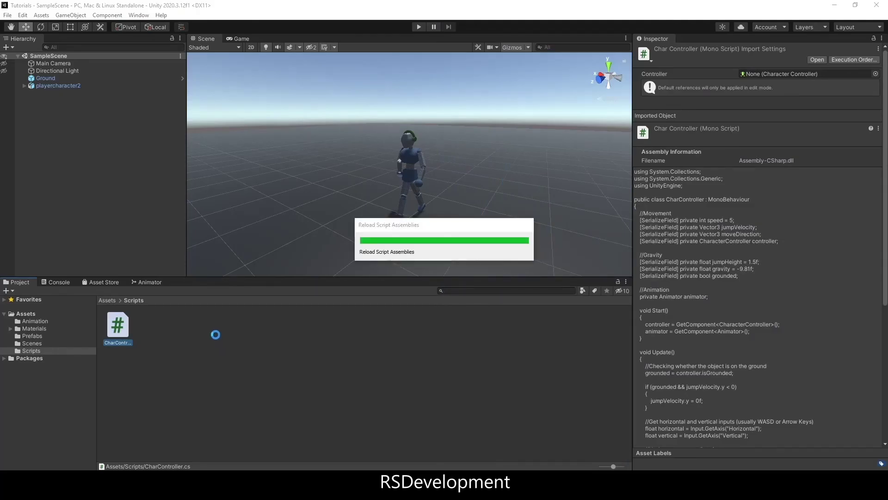
click(215, 335)
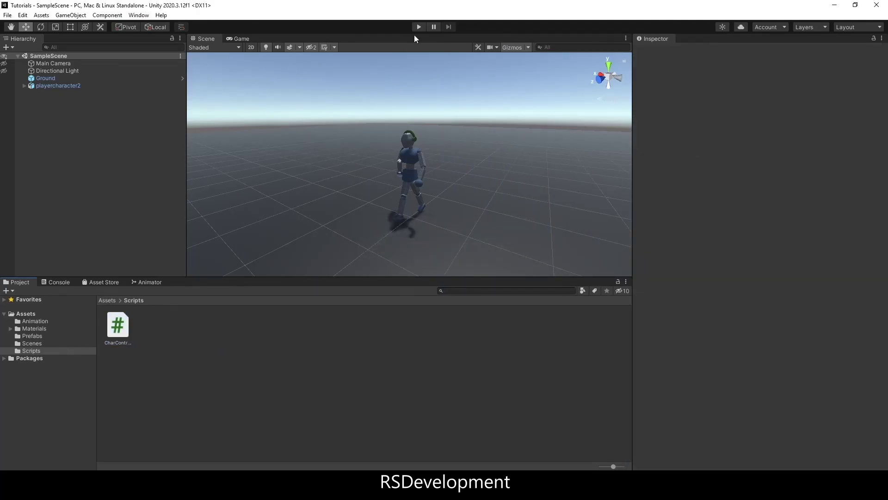
Play-test the scene with playercharacter2 selected, moving the character in every direction to check its animations, and exit play mode
click(101, 86)
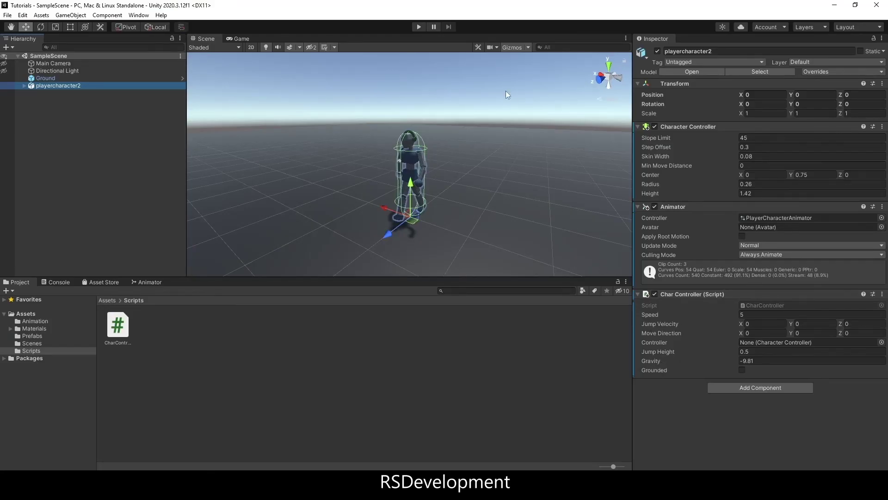
key(ctrl+p)
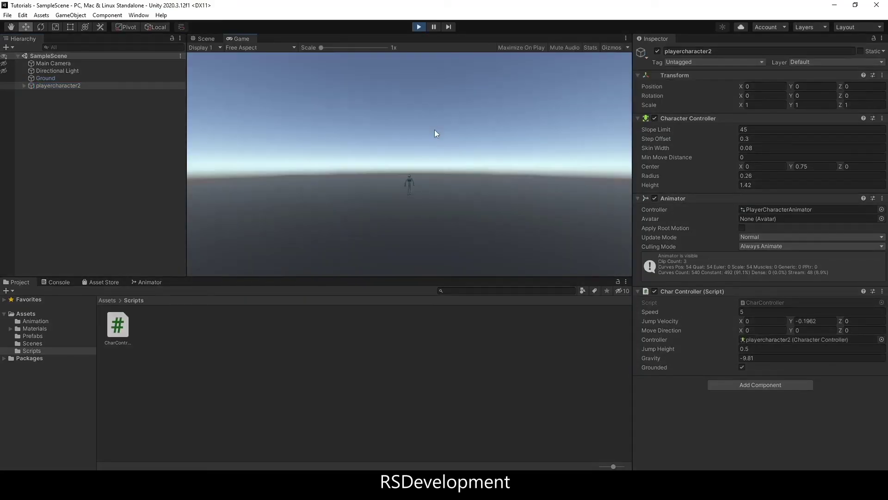
key(s)
key(a)
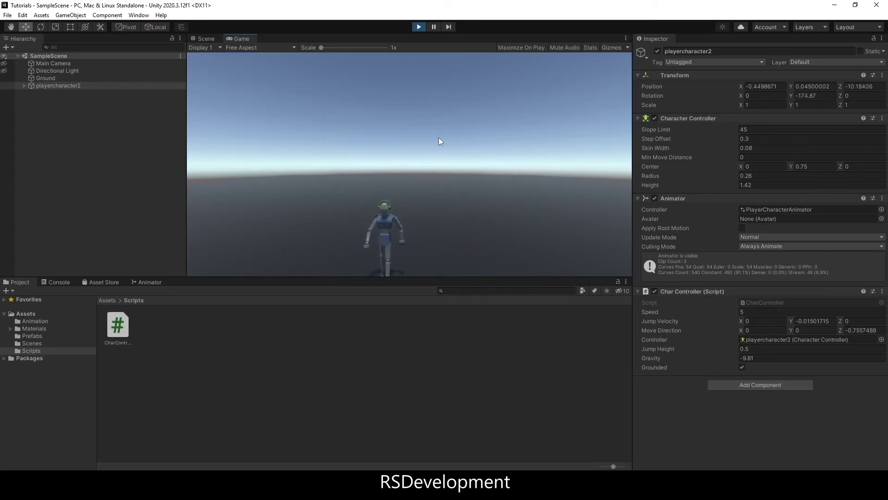
key(d)
key(a)
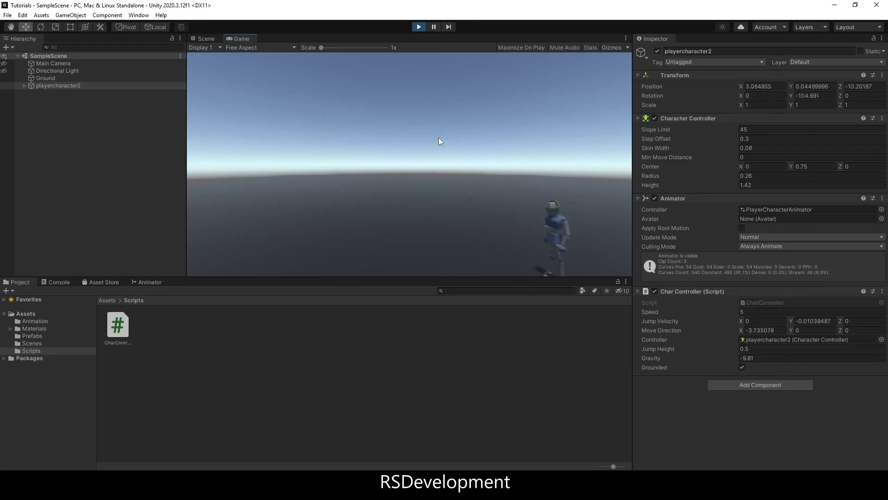
key(w)
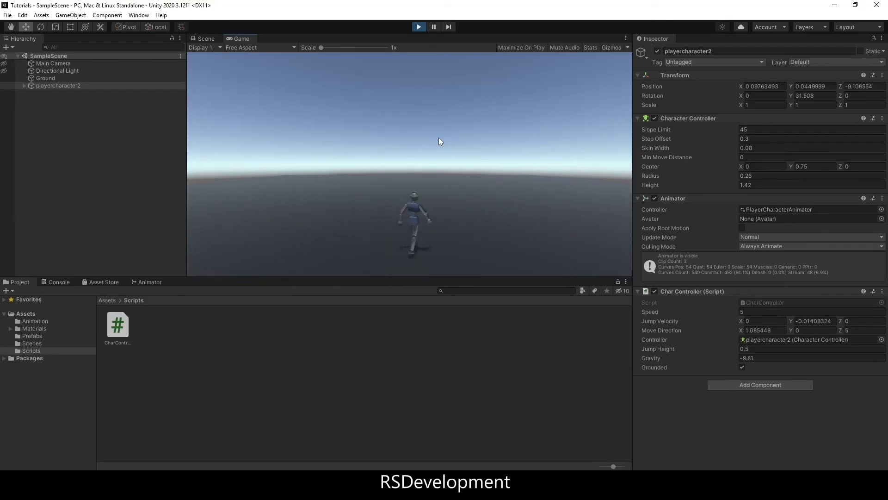
key(s)
key(d)
key(w)
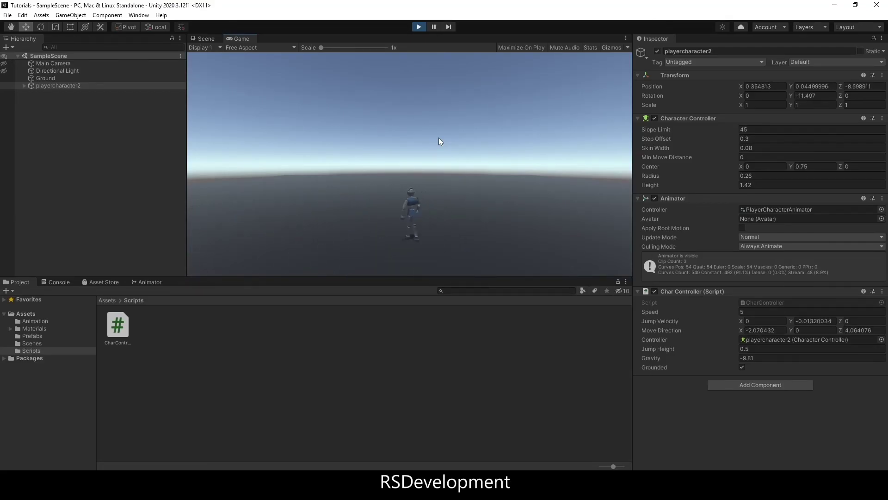
key(a)
key(d)
key(a)
key(w)
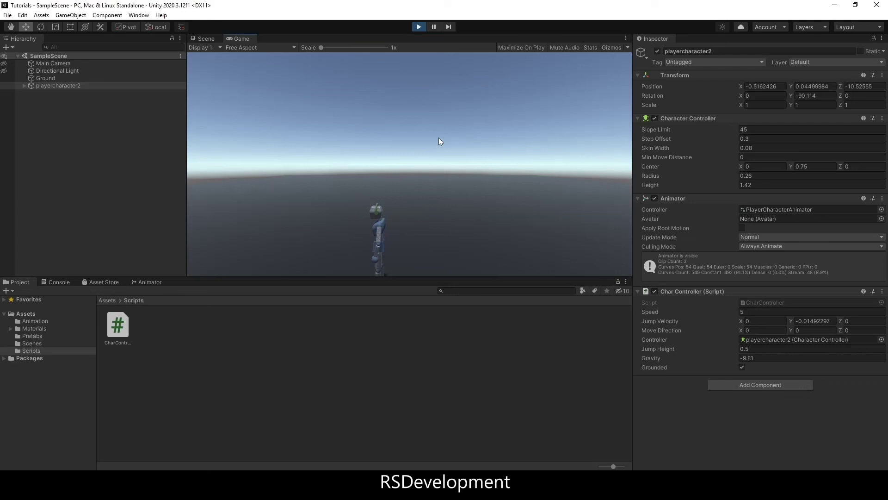
key(d)
key(a)
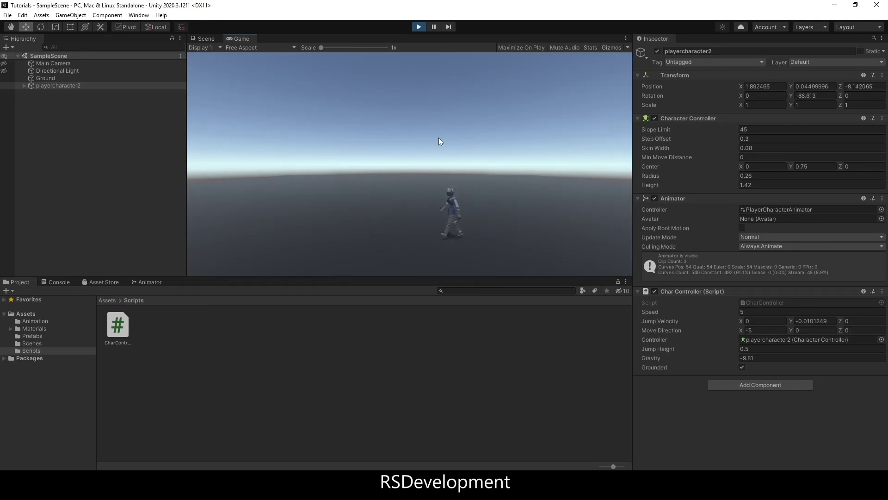
key(d)
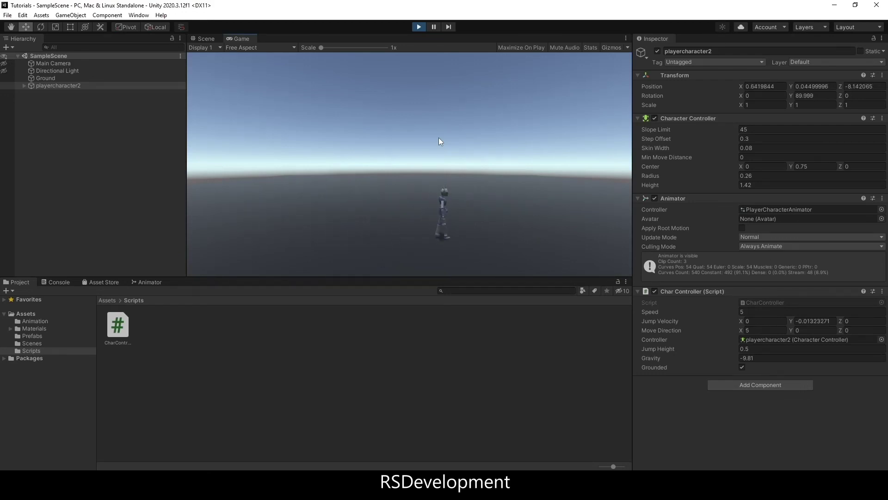
key(a)
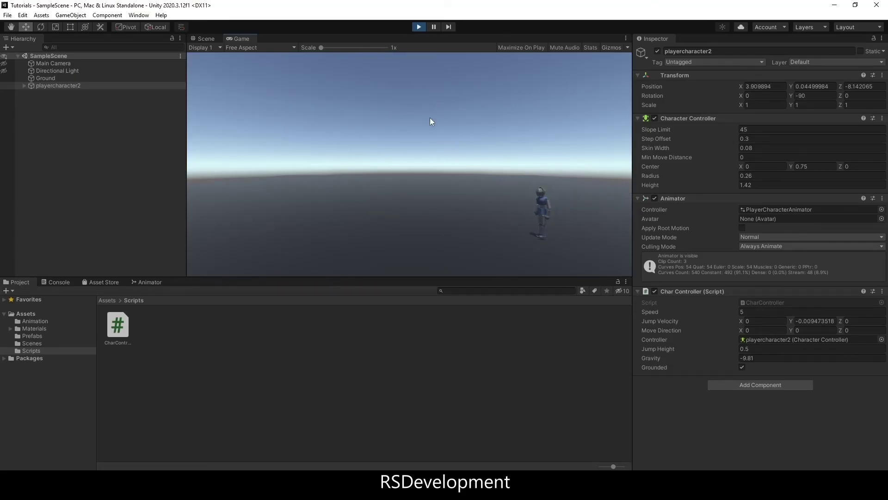
click(419, 27)
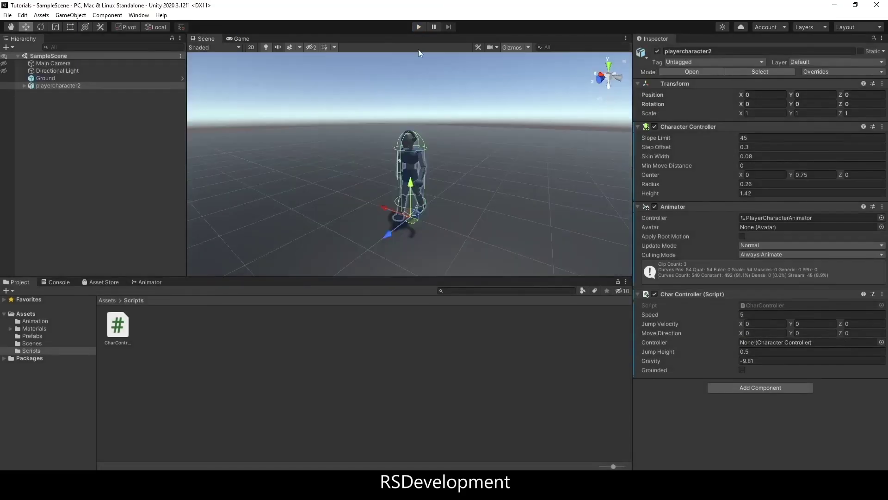